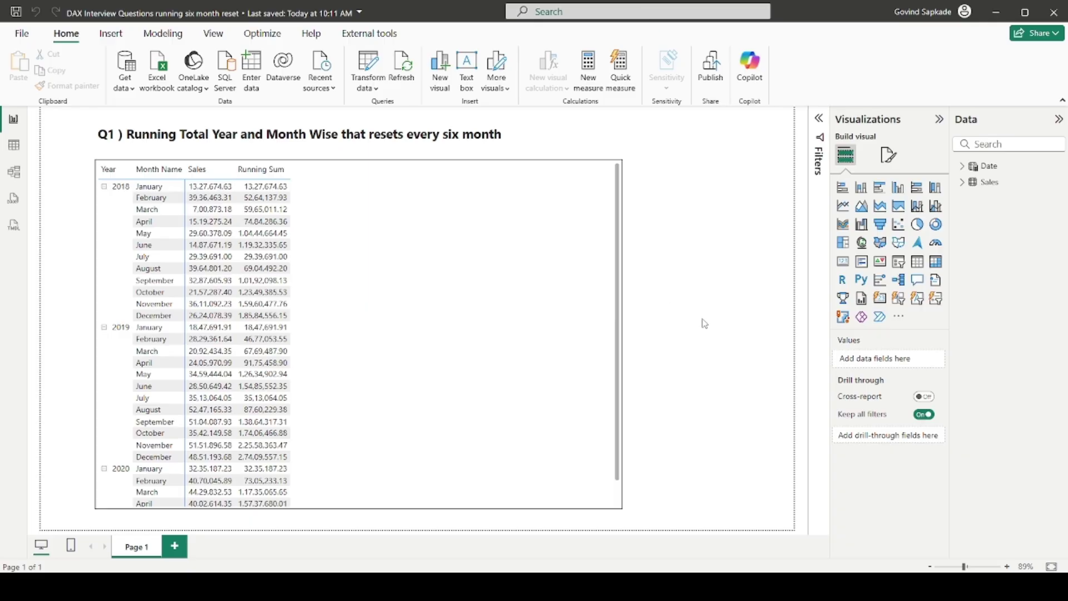
pyautogui.click(409, 217)
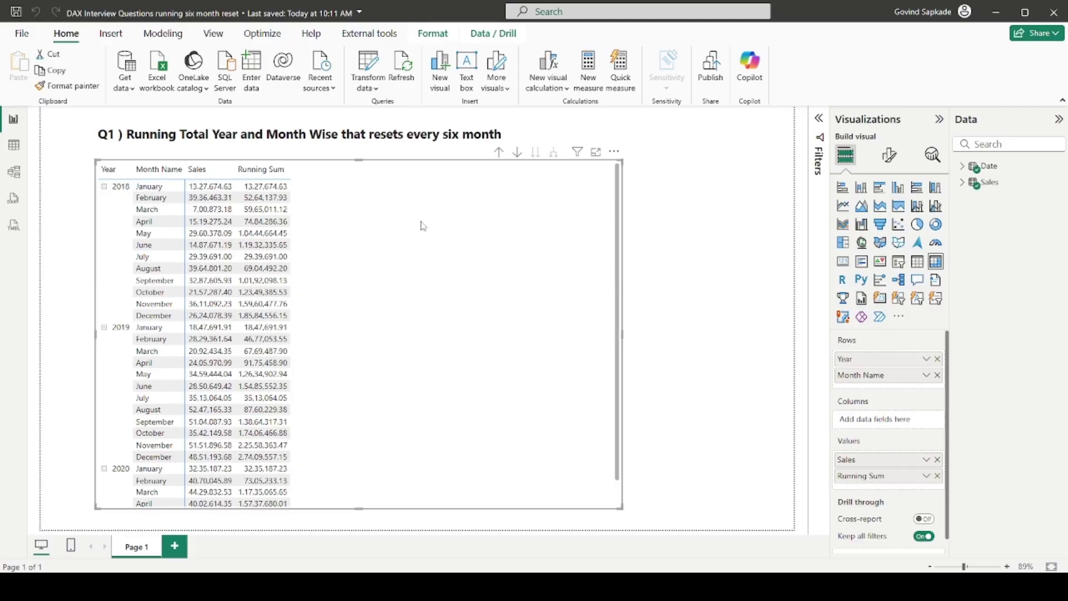
pyautogui.click(692, 232)
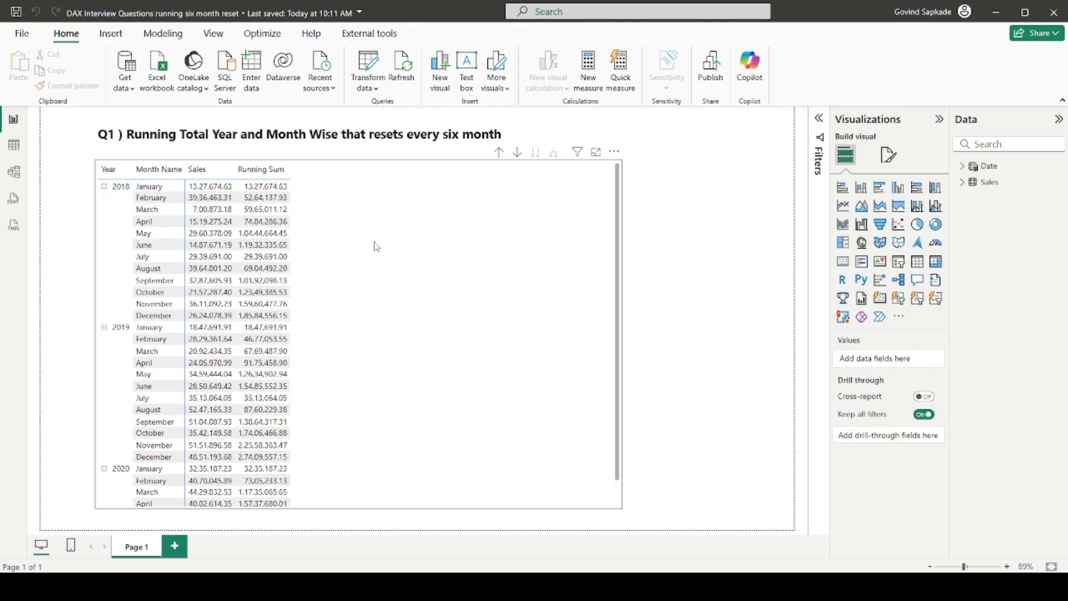
# Examine the columns and rows of the Sales table and the Date table in the data model.
pyautogui.click(22, 176)
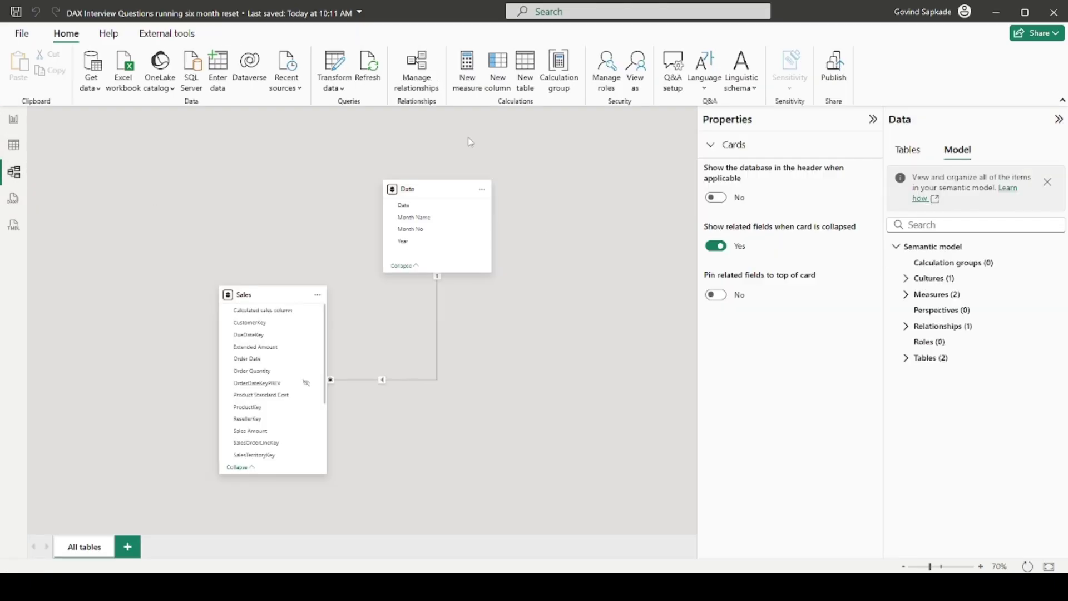
pyautogui.click(14, 145)
pyautogui.click(949, 182)
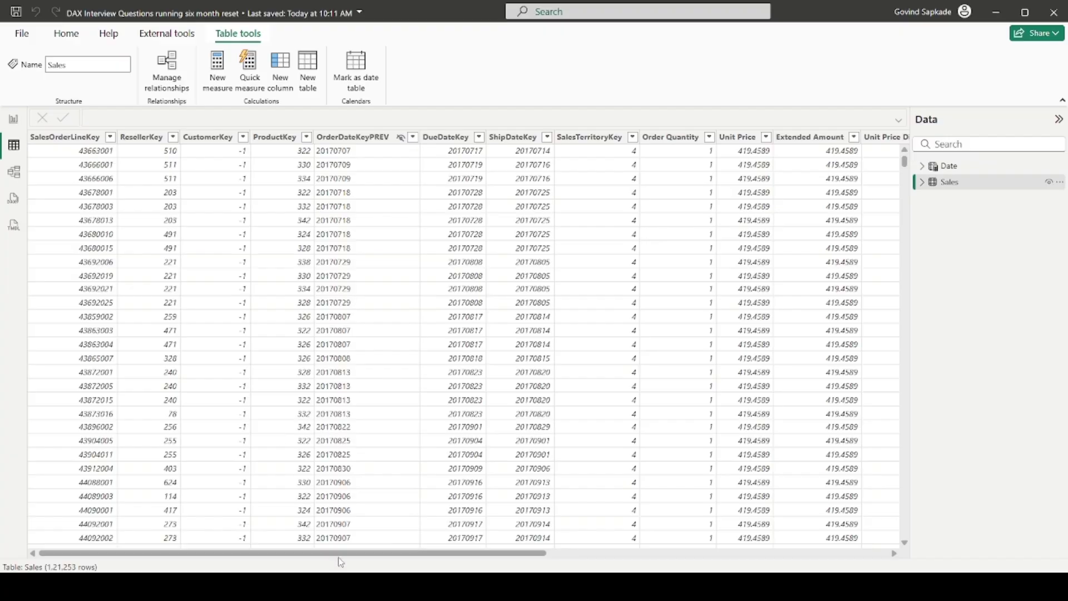
pyautogui.moveTo(338, 556); pyautogui.dragTo(680, 556)
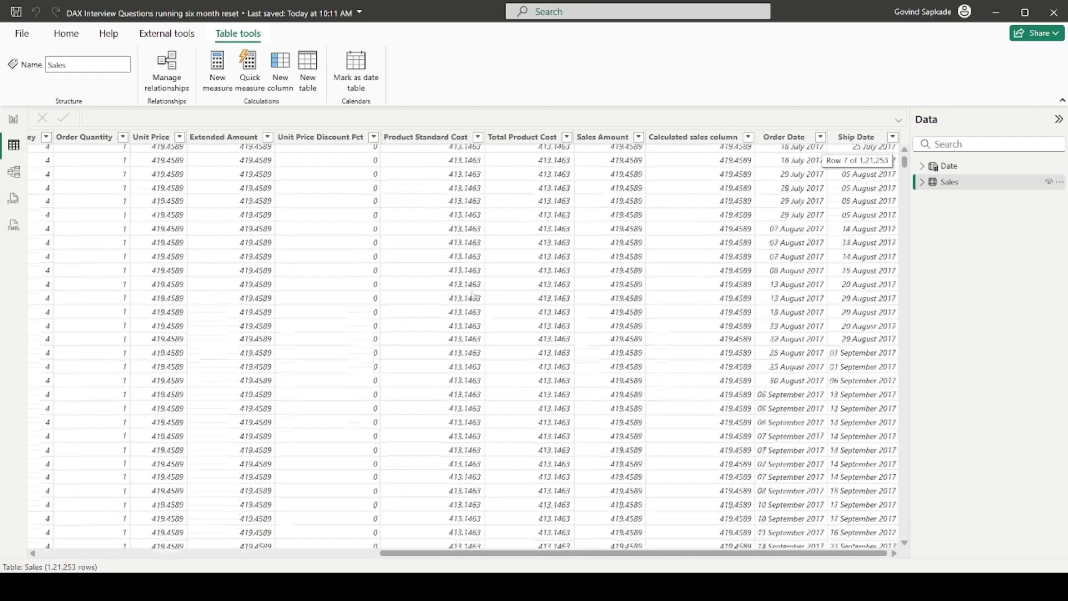
pyautogui.click(945, 167)
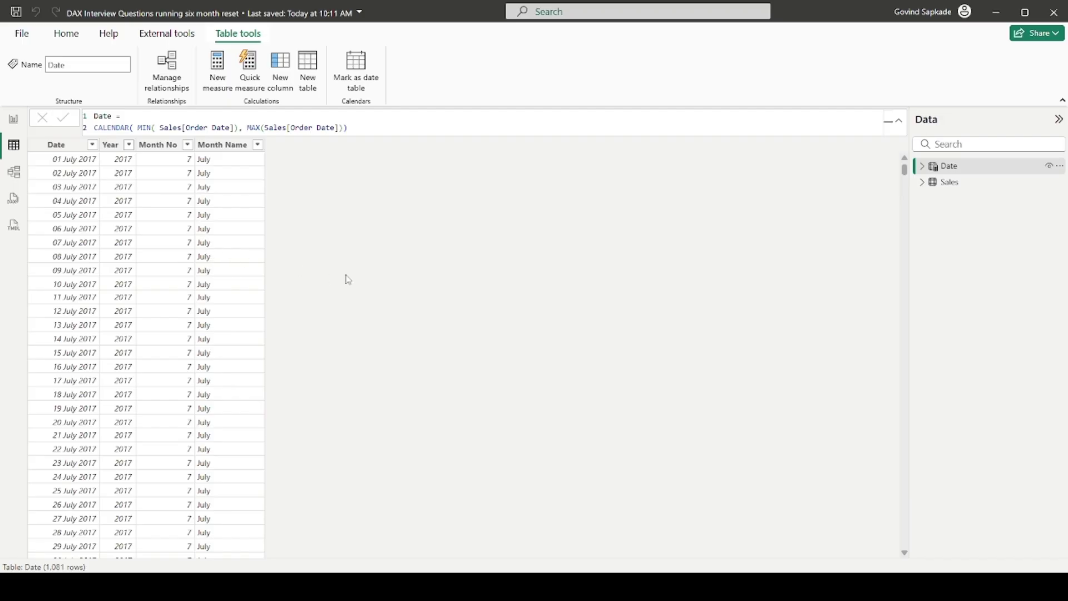
pyautogui.scroll(-10, 148, 229)
pyautogui.scroll(12, 159, 236)
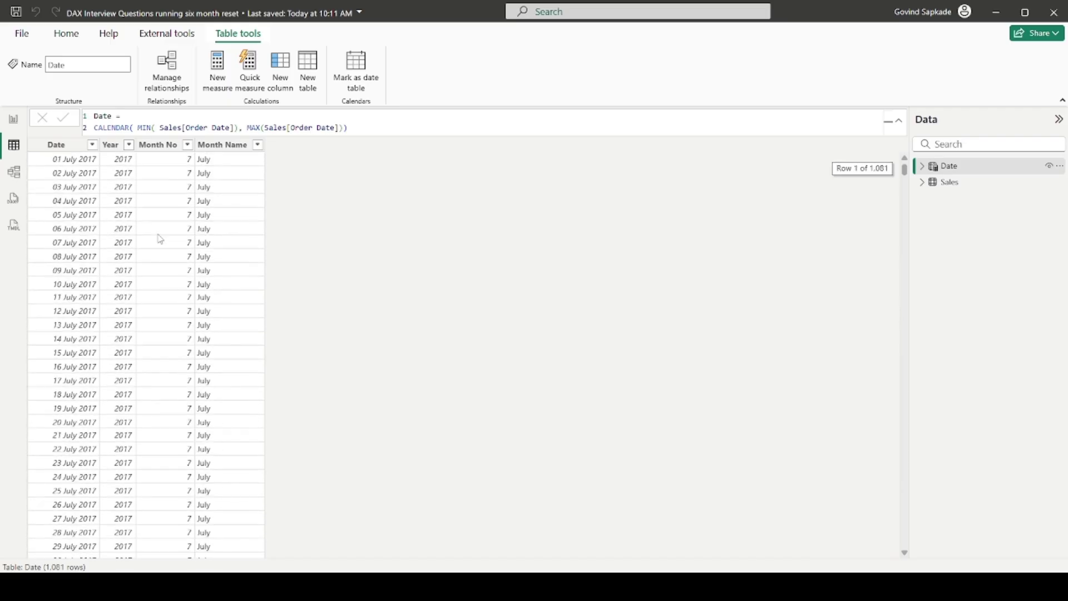
# Inspect the relationship between the Sales and Date tables in the model diagram and review the Date table's data.
pyautogui.click(18, 176)
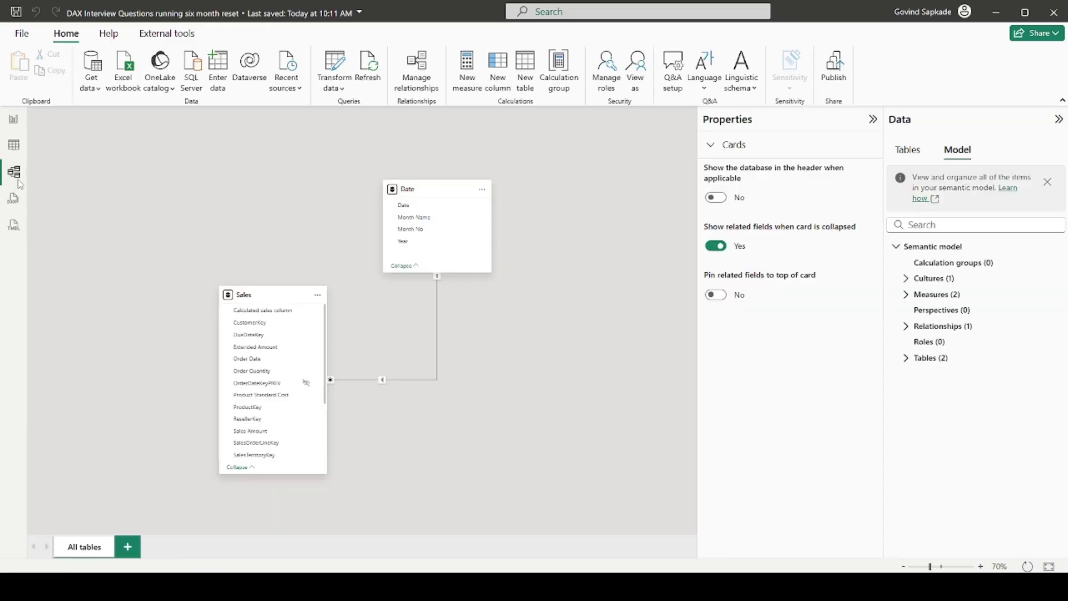
pyautogui.click(437, 344)
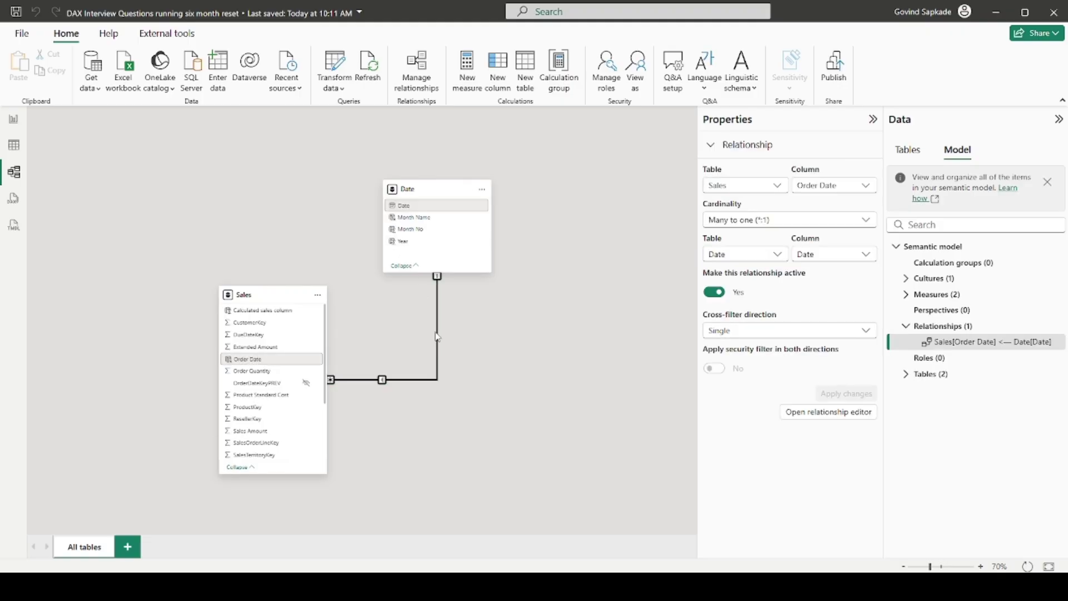
pyautogui.click(14, 144)
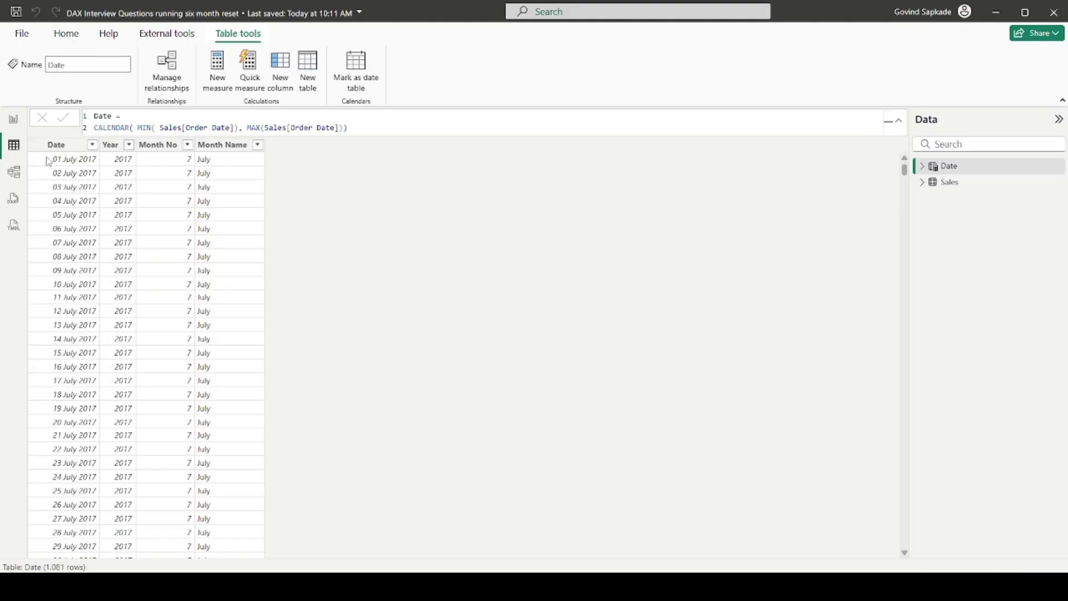
# Review the report matrix's Year, Month Name, Sales and Running Sum columns.
pyautogui.click(14, 118)
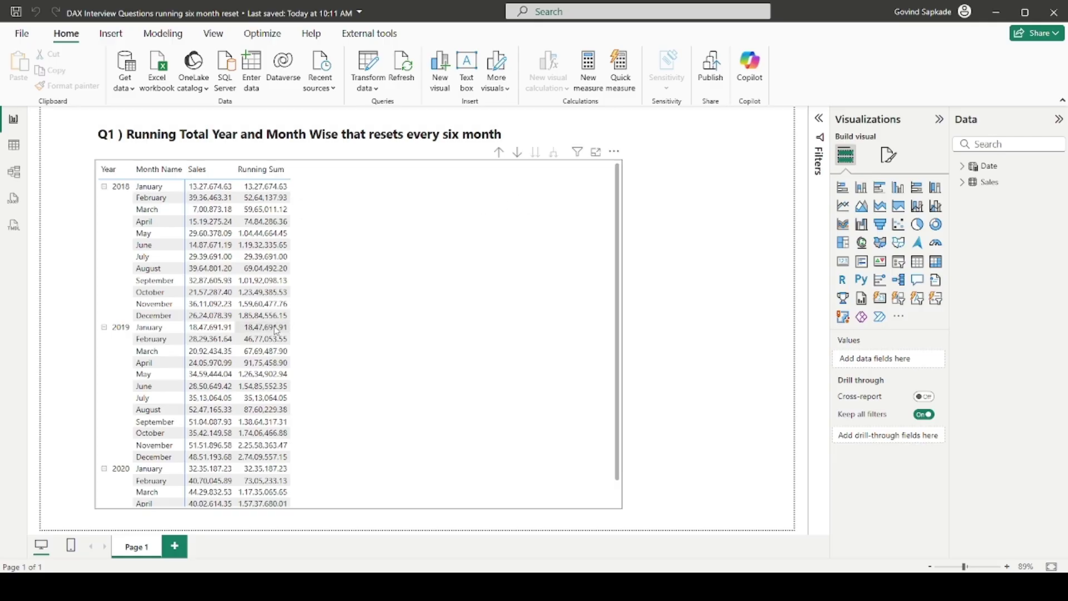
pyautogui.scroll(-1, 424, 281)
pyautogui.scroll(1, 423, 280)
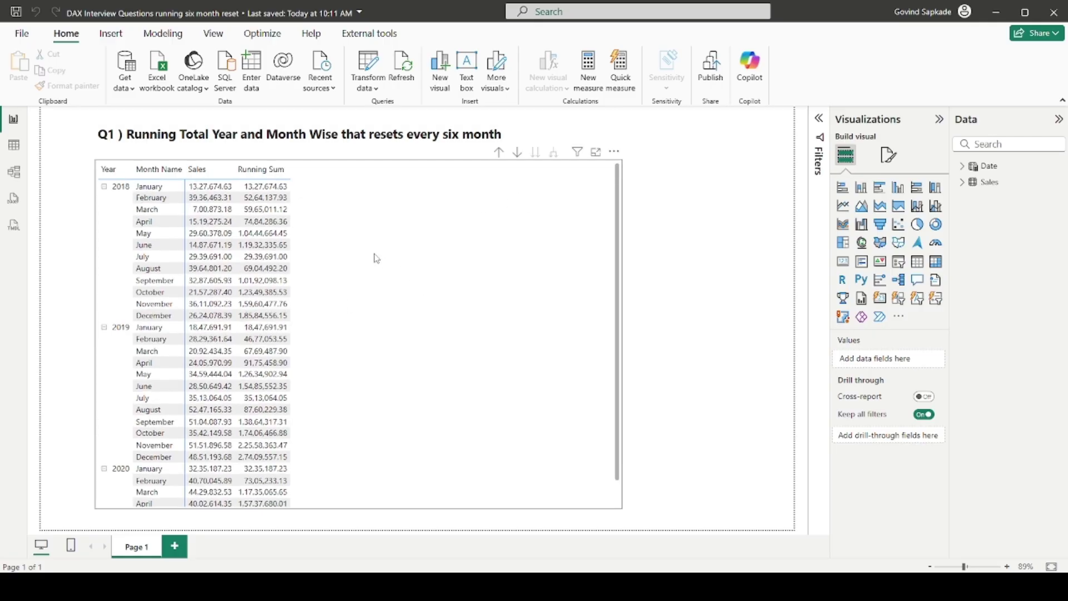
pyautogui.click(376, 258)
pyautogui.click(111, 170)
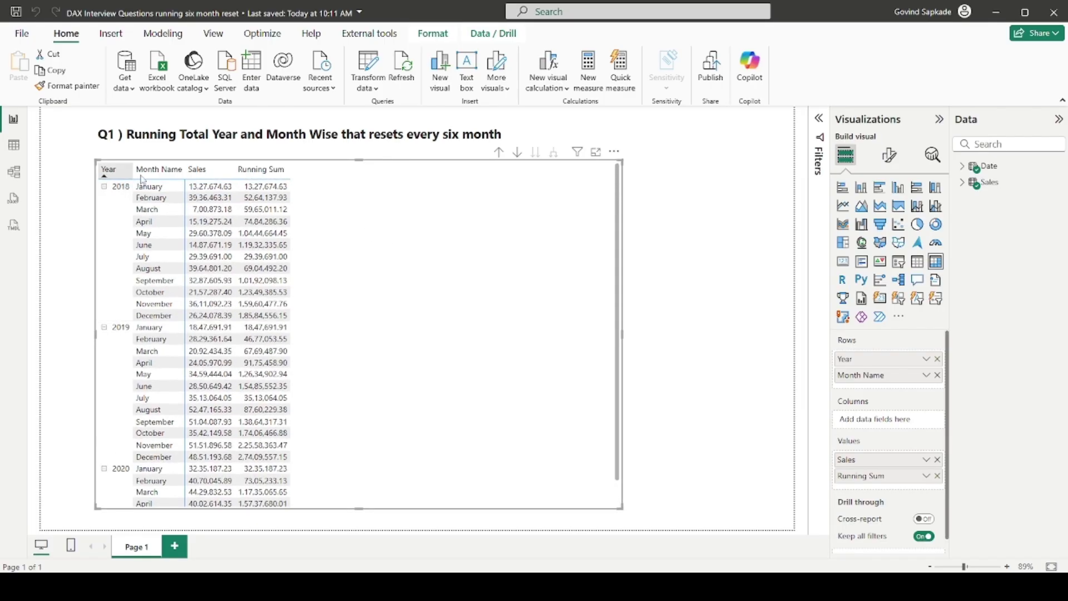
pyautogui.click(212, 171)
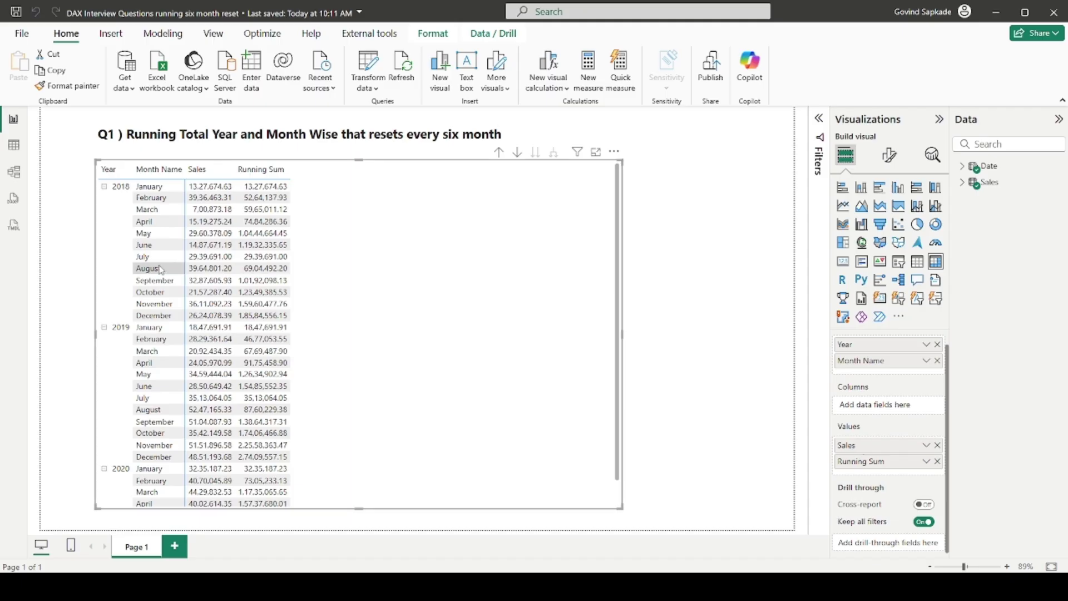
pyautogui.click(261, 171)
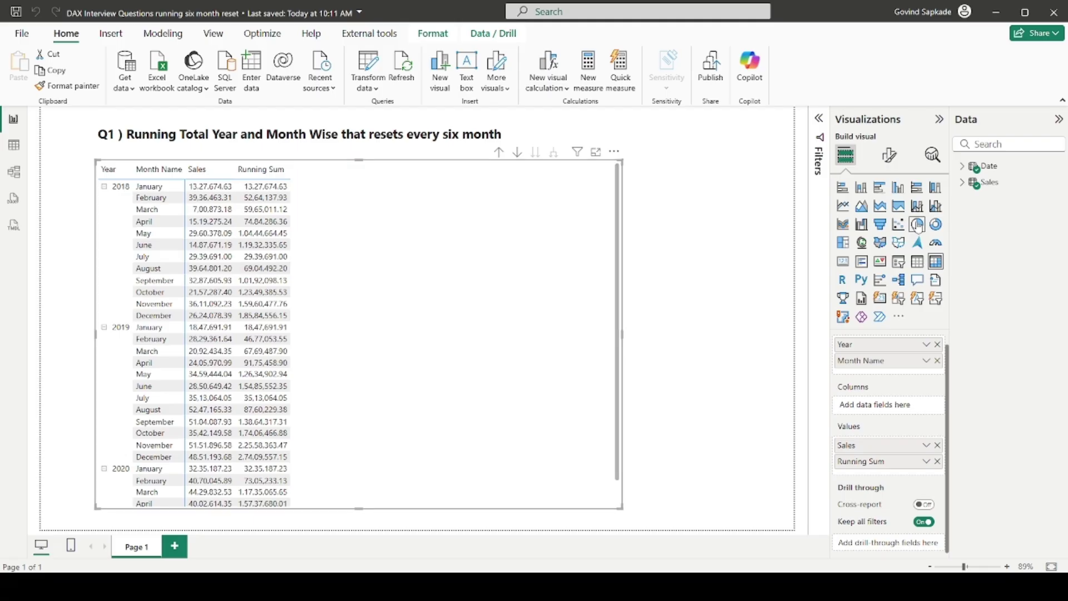
# Inspect the DAX formula of the Sales measure in the Sales table and close it without changes.
pyautogui.click(965, 183)
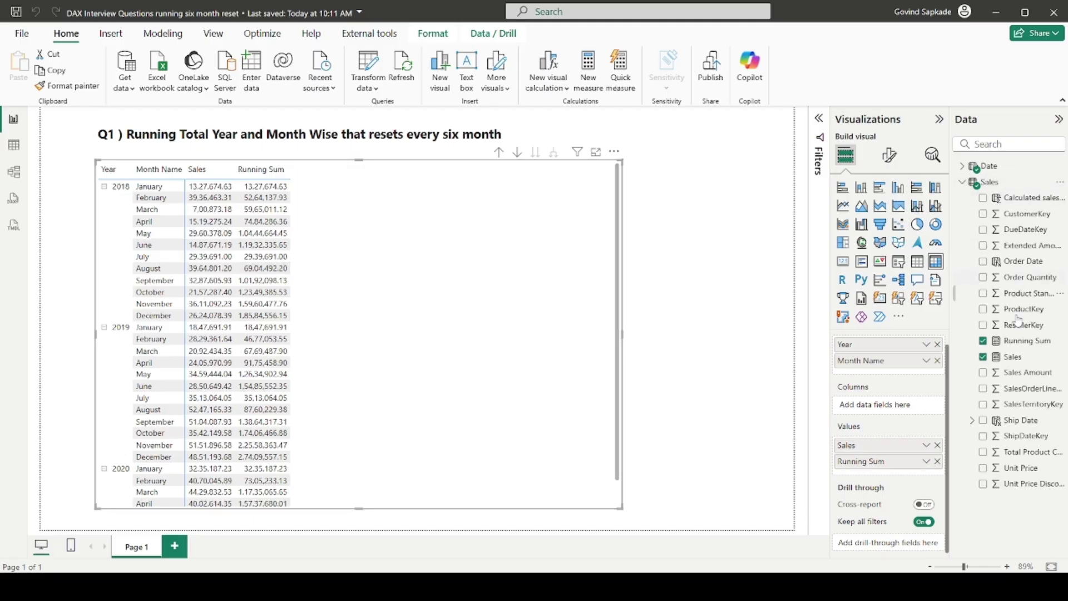
pyautogui.click(1012, 356)
pyautogui.moveTo(111, 139); pyautogui.dragTo(194, 140)
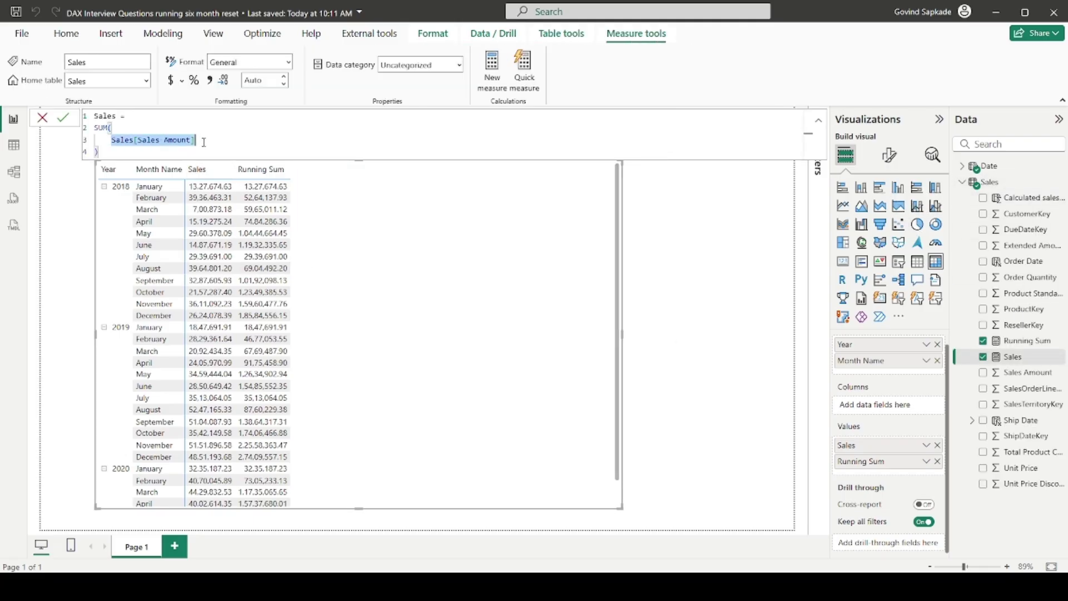
pyautogui.click(42, 118)
pyautogui.click(59, 212)
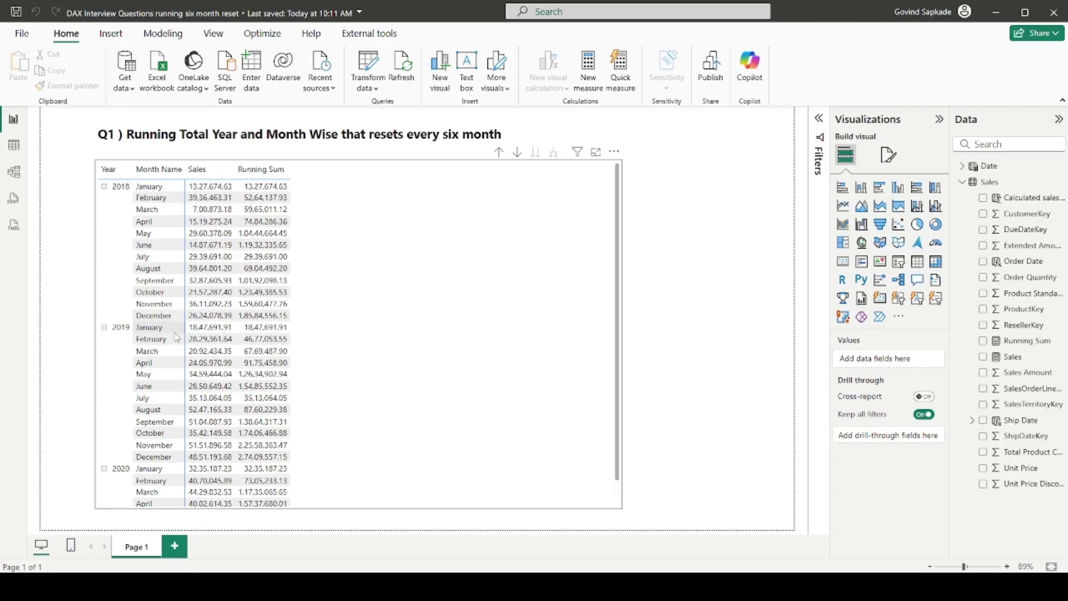
# Remove the Running Sum measure from the matrix's values.
pyautogui.click(275, 329)
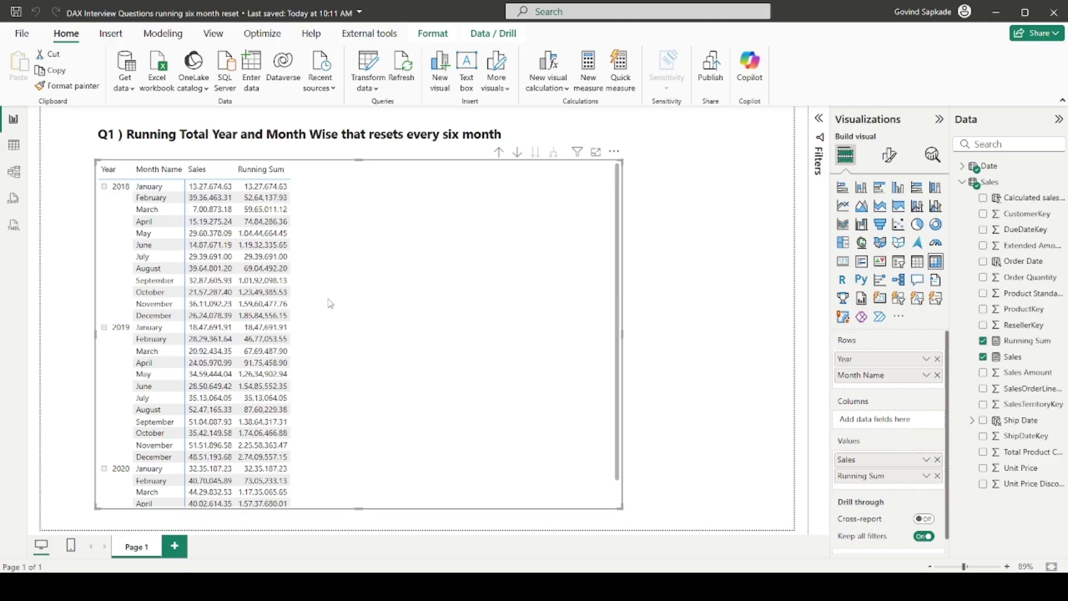
pyautogui.scroll(-1, 435, 326)
pyautogui.scroll(1, 439, 327)
pyautogui.scroll(-1, 439, 341)
pyautogui.scroll(1, 437, 339)
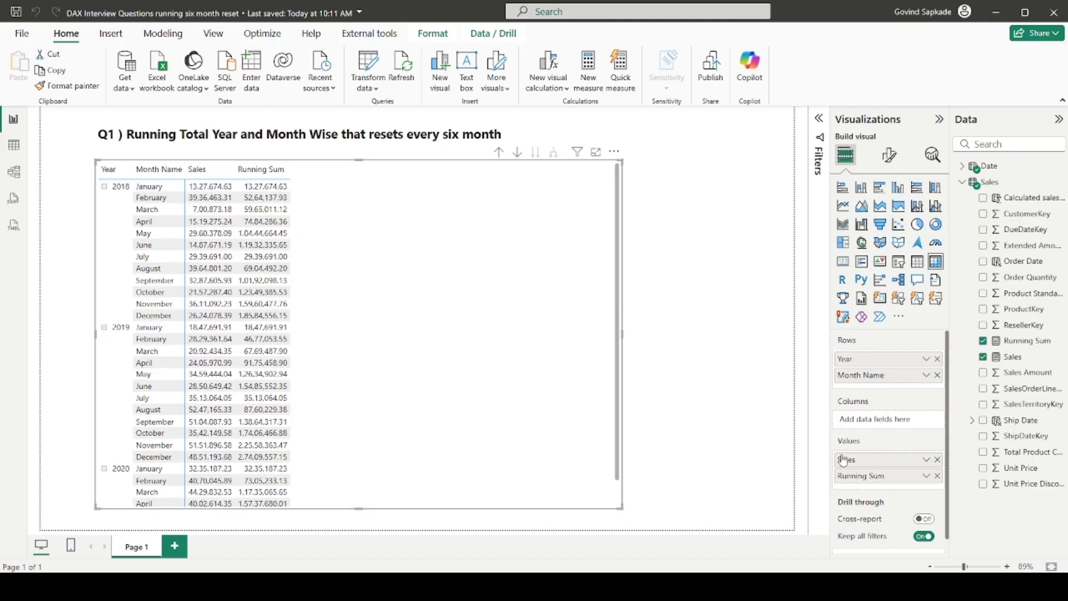
pyautogui.click(937, 476)
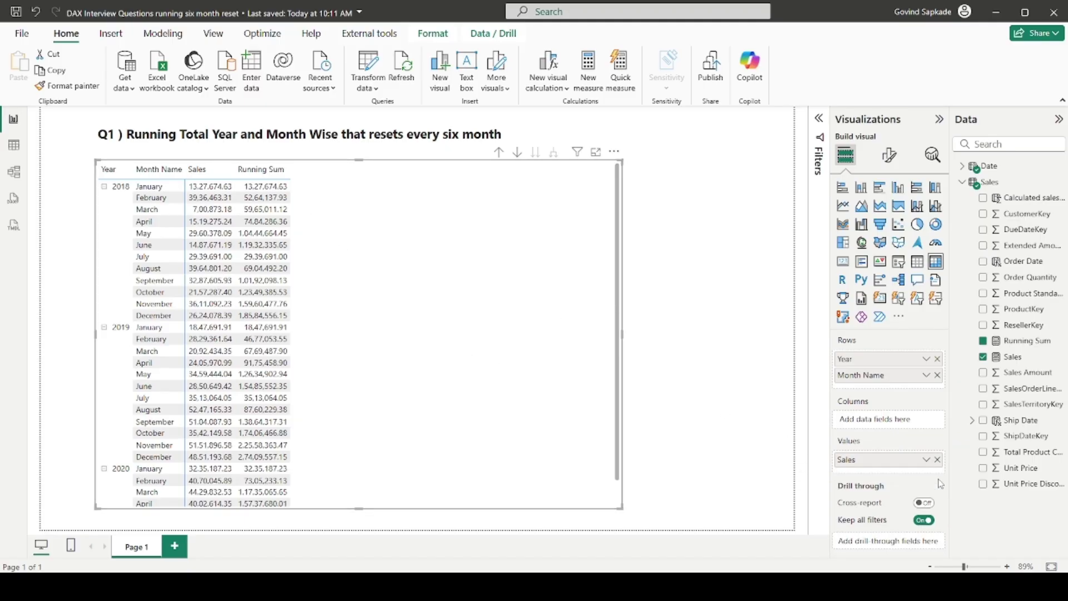
# Create a new measure in the Sales table named Running Sum 2.
pyautogui.rightClick(987, 188)
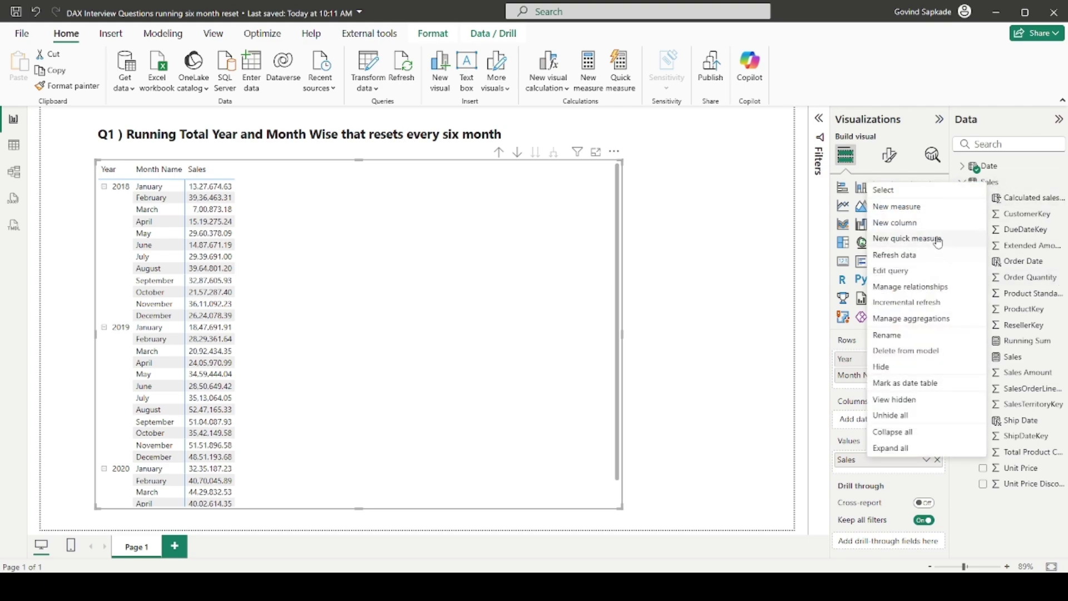
pyautogui.press('Escape')
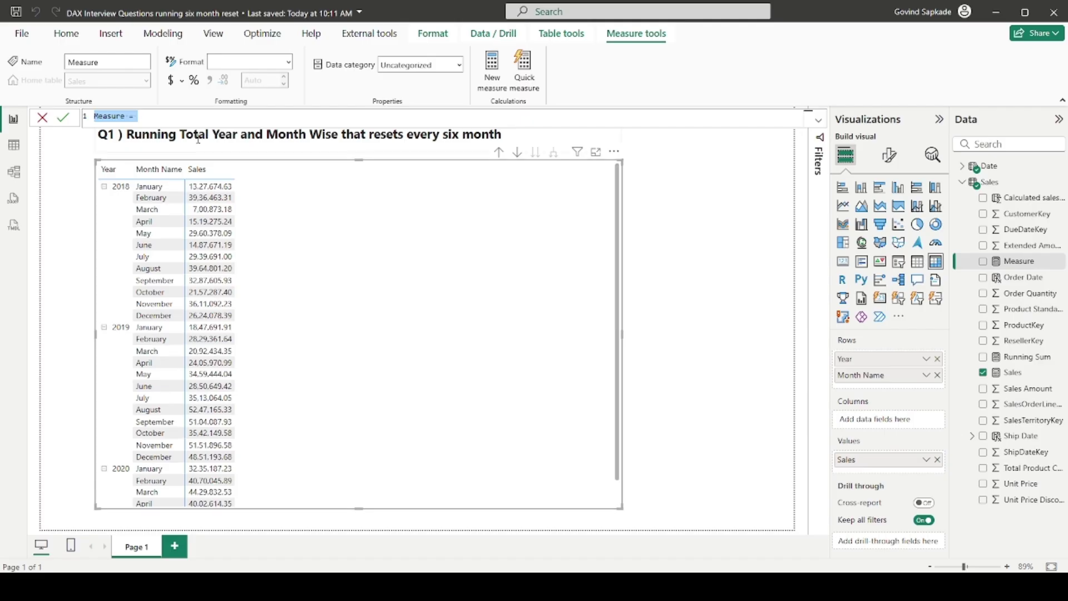
pyautogui.press('BackSpace')
pyautogui.write('Running Su,m')
pyautogui.press('BackSpace')
pyautogui.press('BackSpace')
pyautogui.write('m 2 =')
pyautogui.hotkey('shift', 'Return')
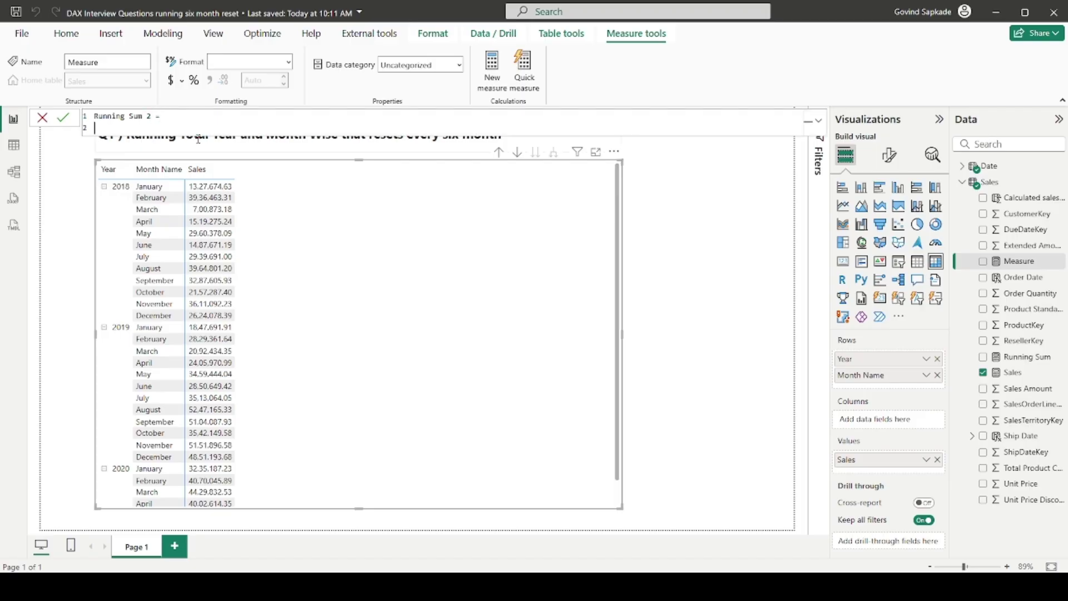
# Declare a variable named First_Six_Months in the Running Sum 2 formula, with a new line for its expression.
pyautogui.write('VAR F')
pyautogui.write('irst_Six_Months =')
pyautogui.hotkey('shift', 'Return')
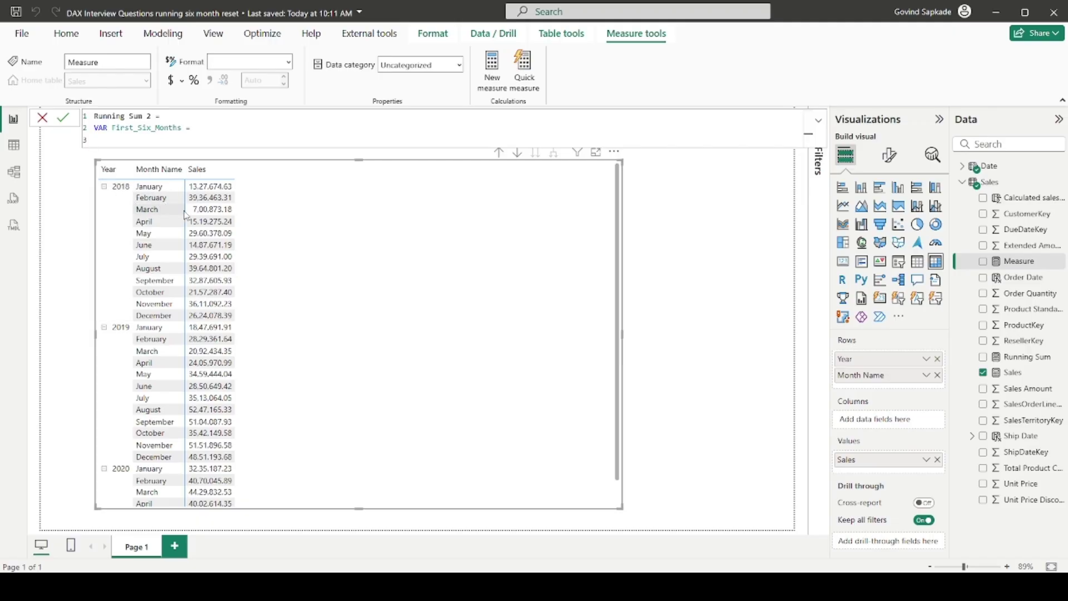
pyautogui.scroll(-1, 200, 228)
pyautogui.scroll(1, 217, 245)
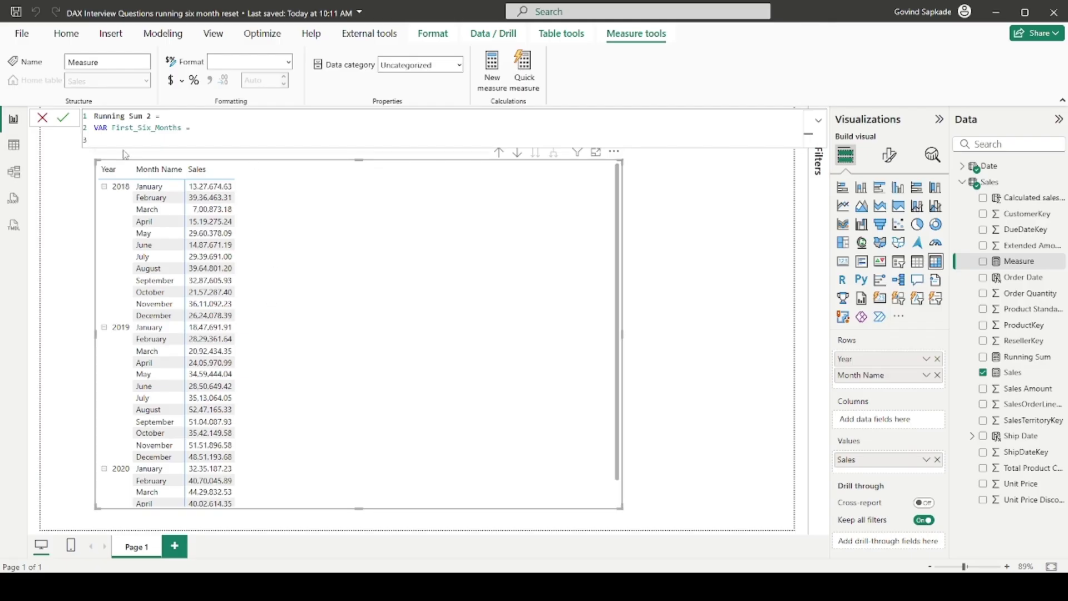
# Begin the variable's expression with CALCULATE, using the Sales[Sales] measure as its first argument.
pyautogui.write('CALCULATE(')
pyautogui.hotkey('shift', 'Return')
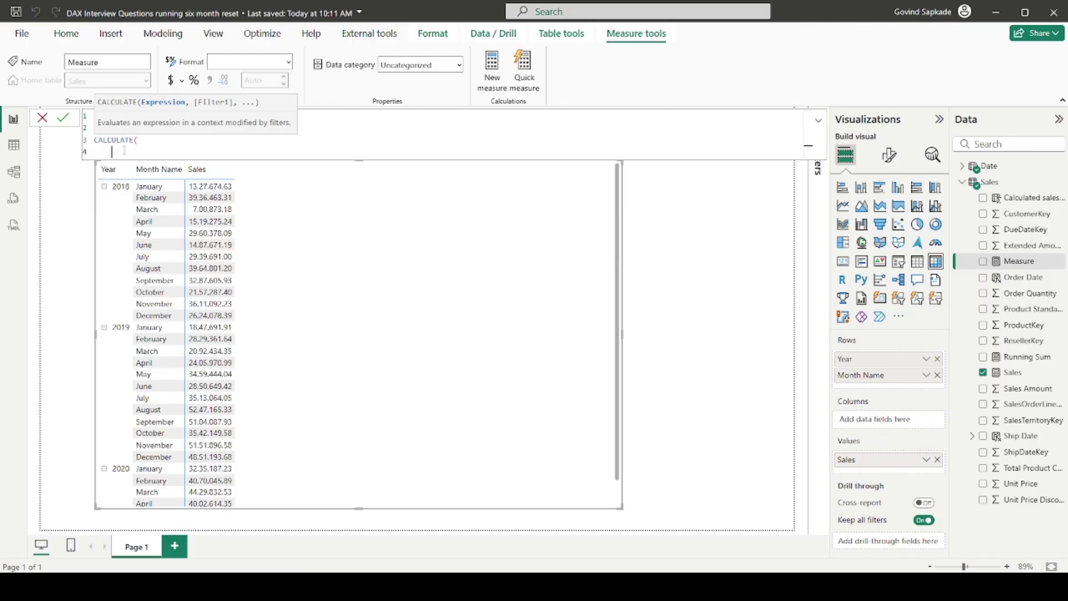
pyautogui.write('sale')
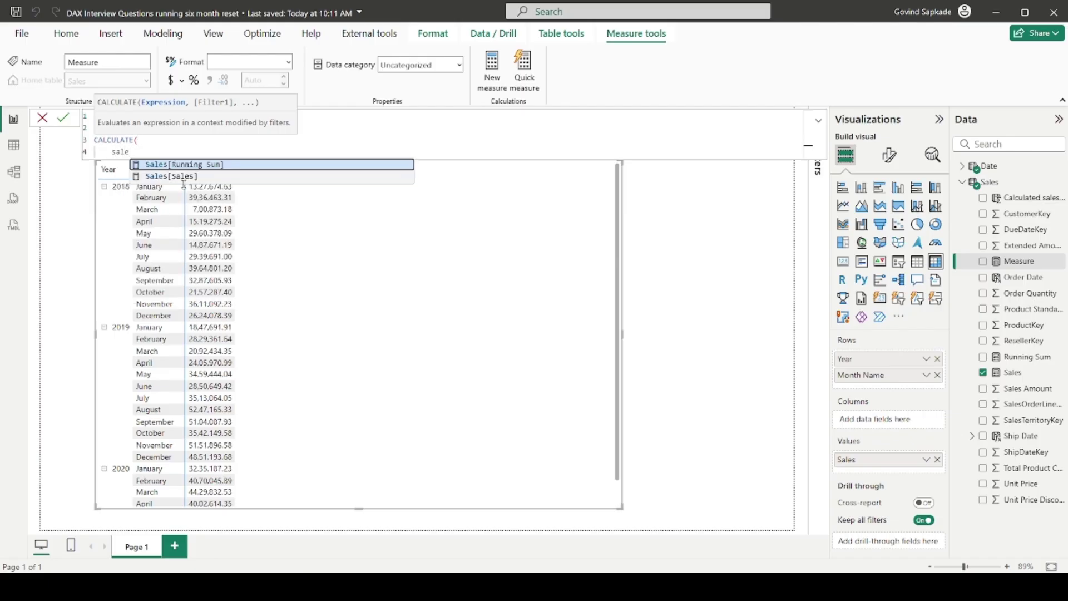
pyautogui.click(184, 176)
pyautogui.write(',')
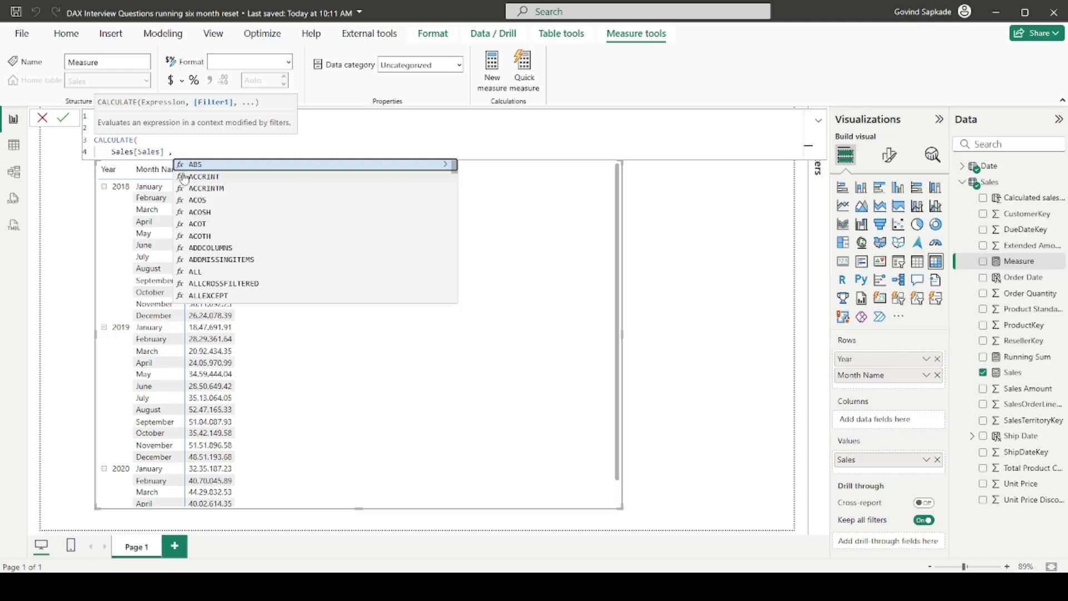
pyautogui.hotkey('shift', 'Return')
# Add a FILTER function inside CALCULATE with ALL( 'Date' ) as its table argument, and make room for the filter condition.
pyautogui.write('FILTER(')
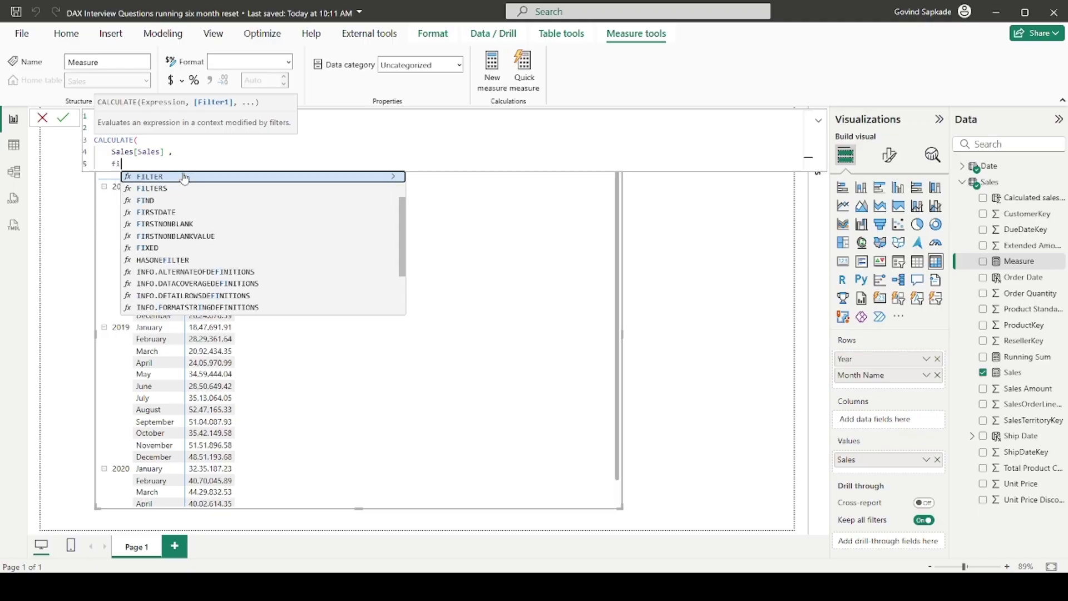
pyautogui.hotkey('shift', 'Return')
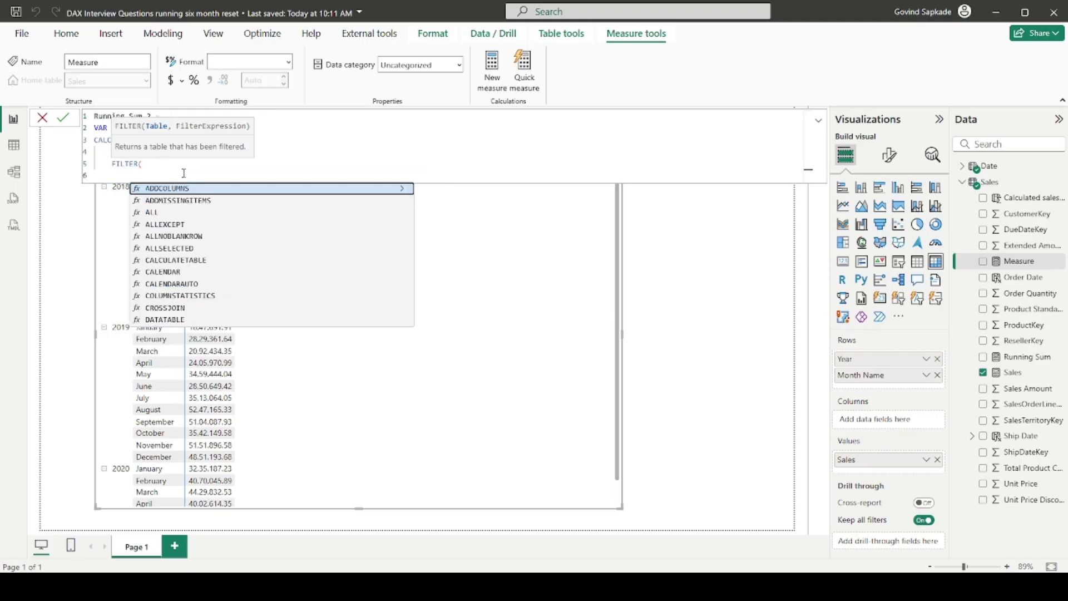
pyautogui.write('ALL(')
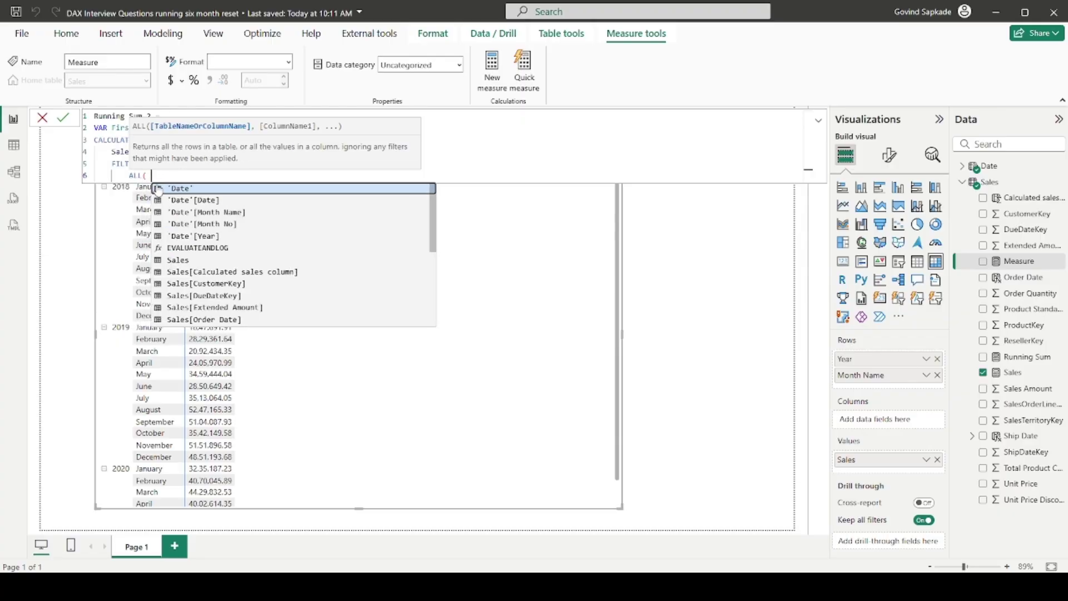
pyautogui.write(' date')
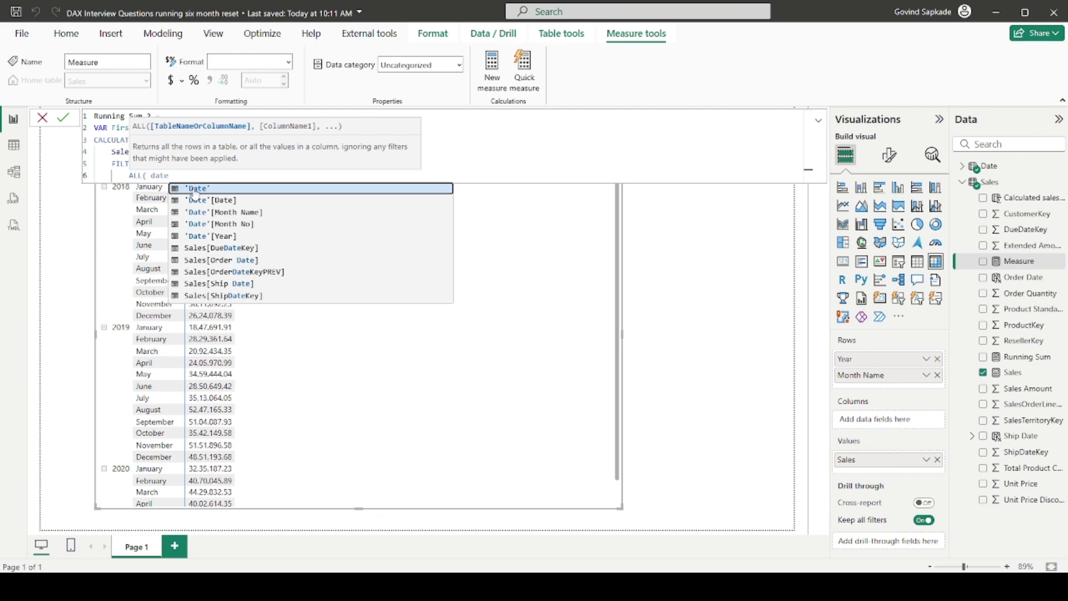
pyautogui.press('Tab')
pyautogui.write(')')
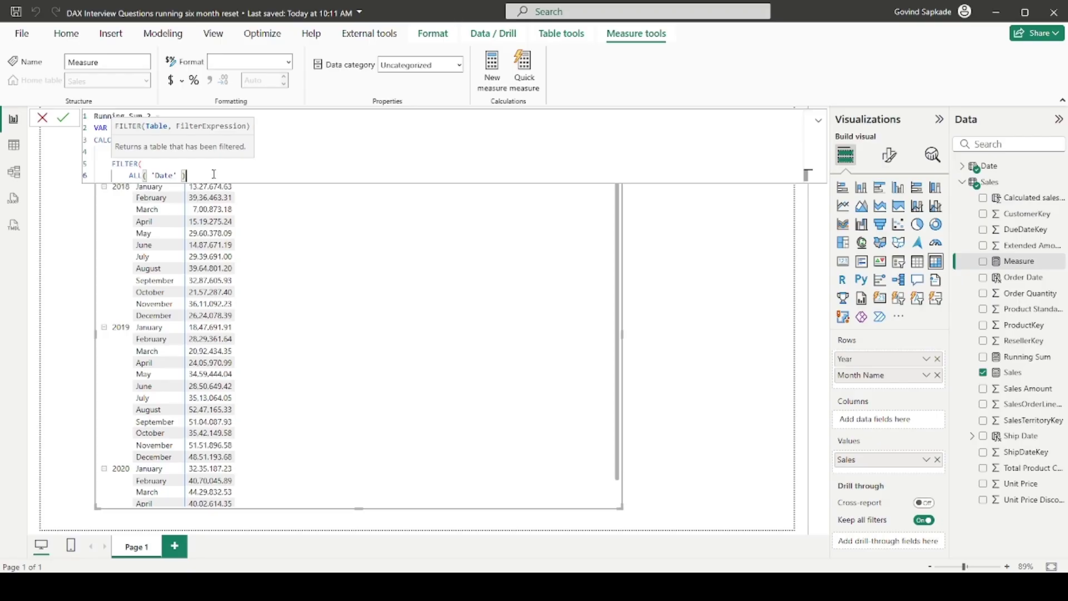
pyautogui.write(',')
pyautogui.hotkey('shift', 'Return')
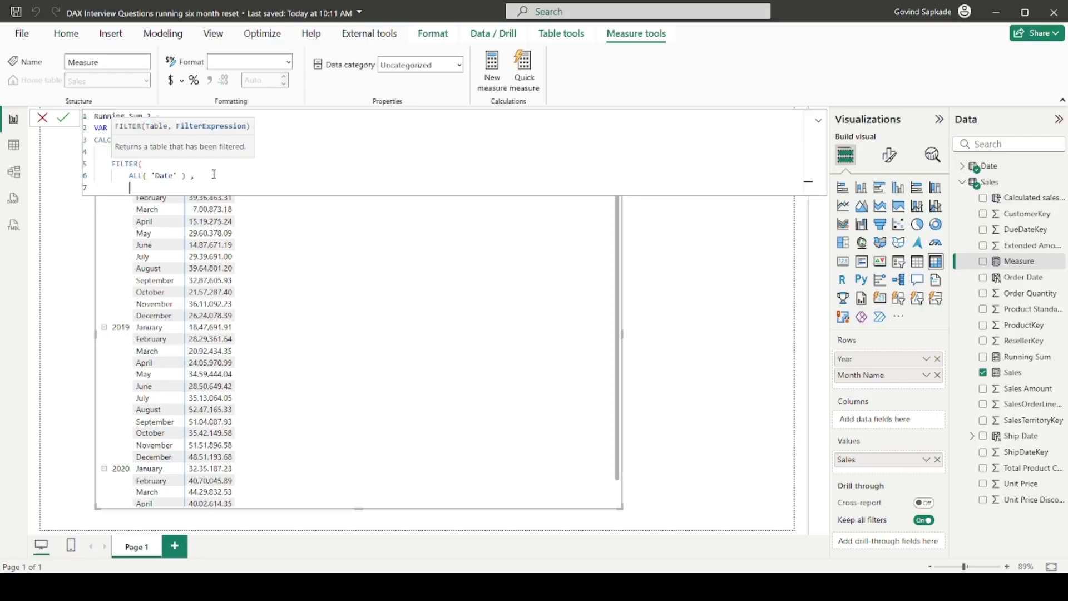
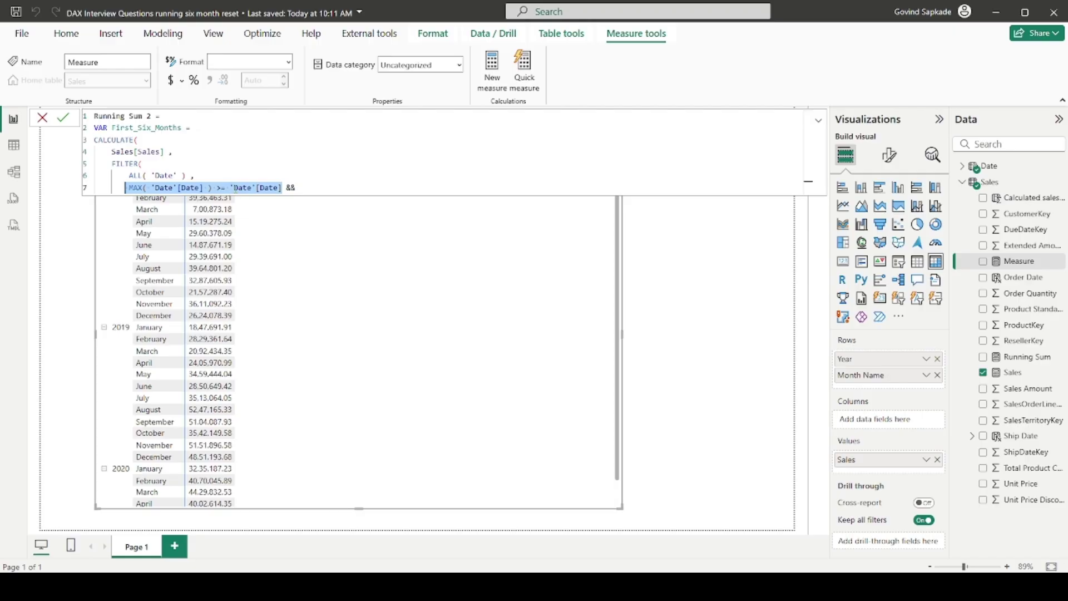
pyautogui.click(190, 175)
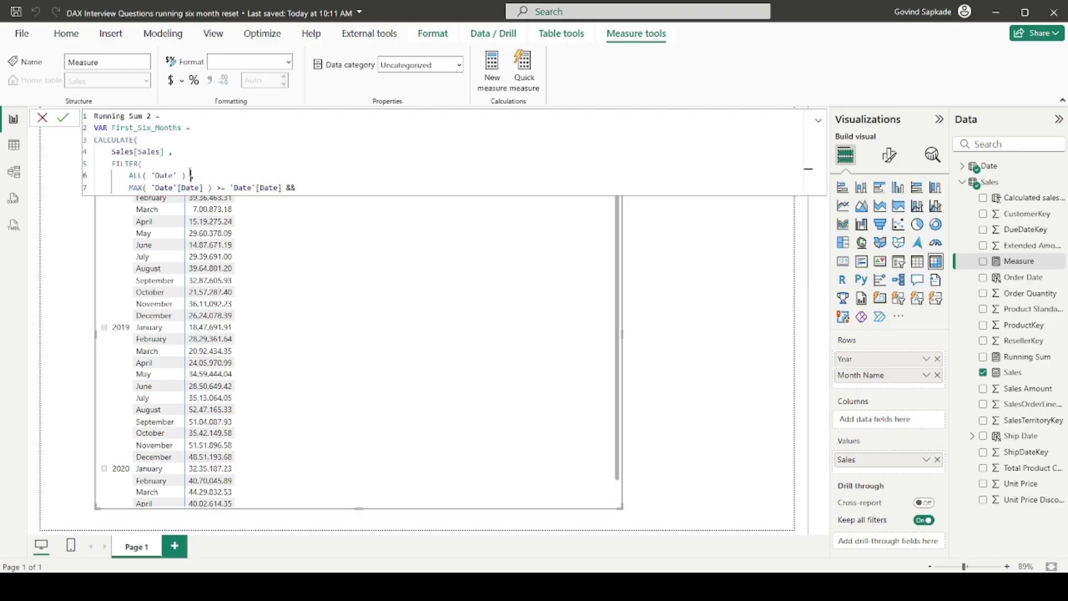
pyautogui.moveTo(132, 175); pyautogui.dragTo(187, 172)
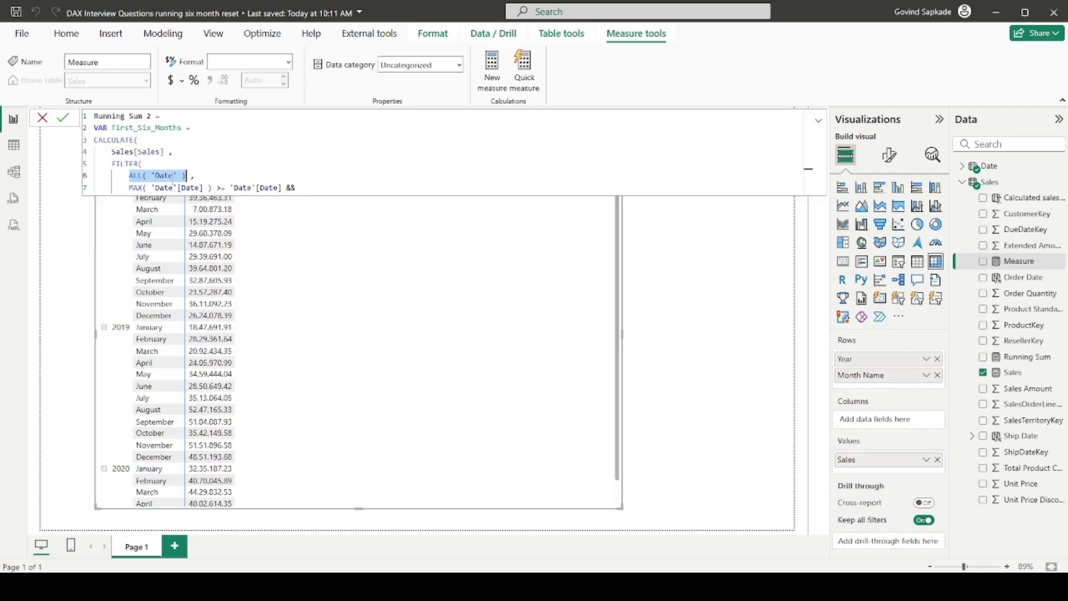
pyautogui.moveTo(282, 187); pyautogui.dragTo(230, 186)
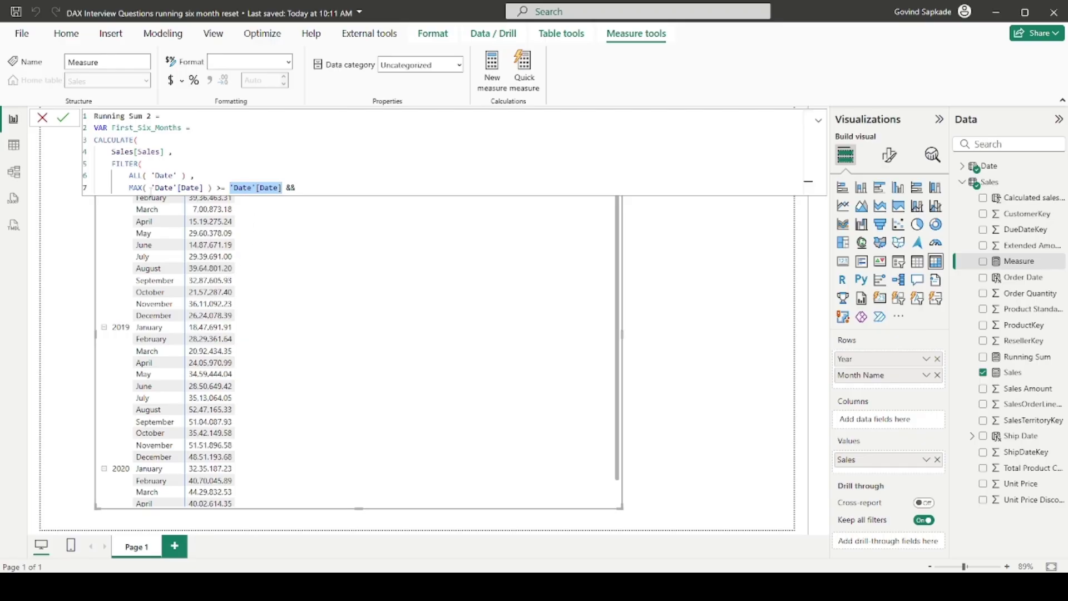
pyautogui.moveTo(130, 187); pyautogui.dragTo(298, 187)
# Start a second filter condition on a new line after && with SELECTEDVALUE( 'Date'[Year] ).
pyautogui.click(315, 188)
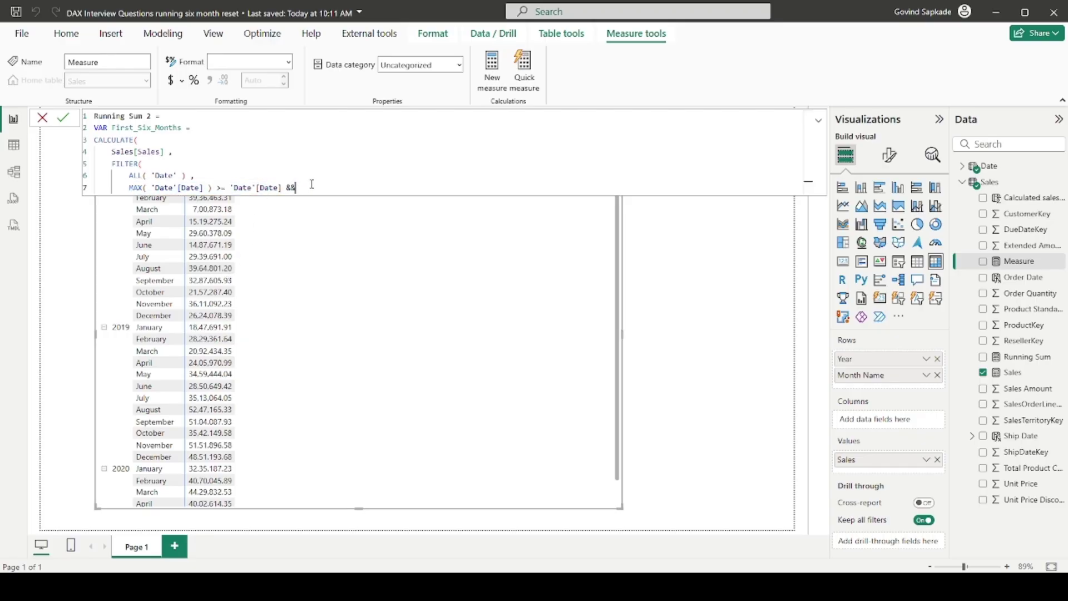
pyautogui.hotkey('shift', 'Return')
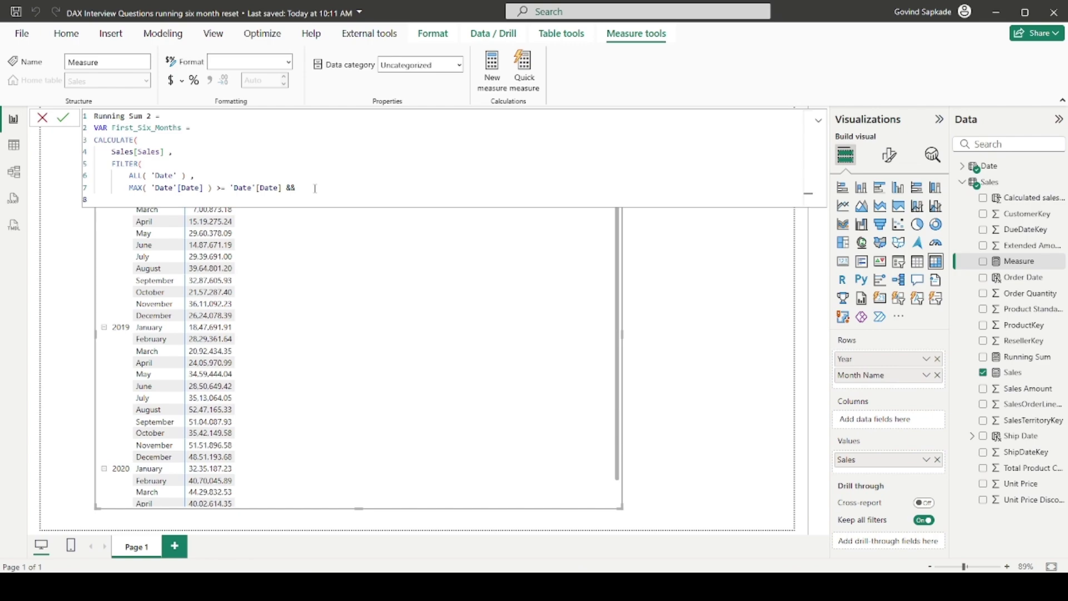
pyautogui.write('sel')
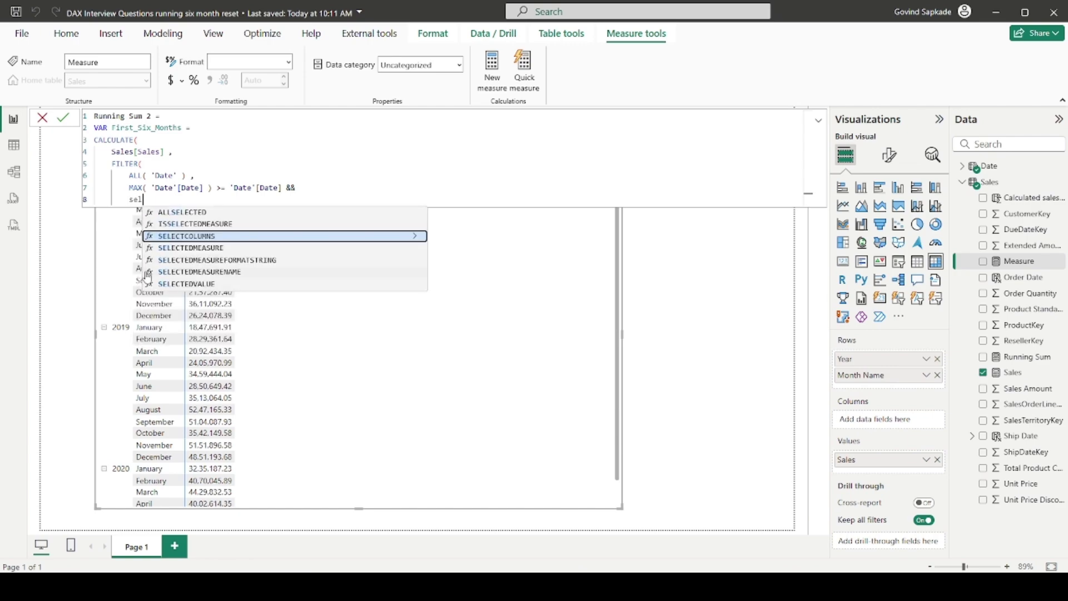
pyautogui.click(192, 285)
pyautogui.write('Year')
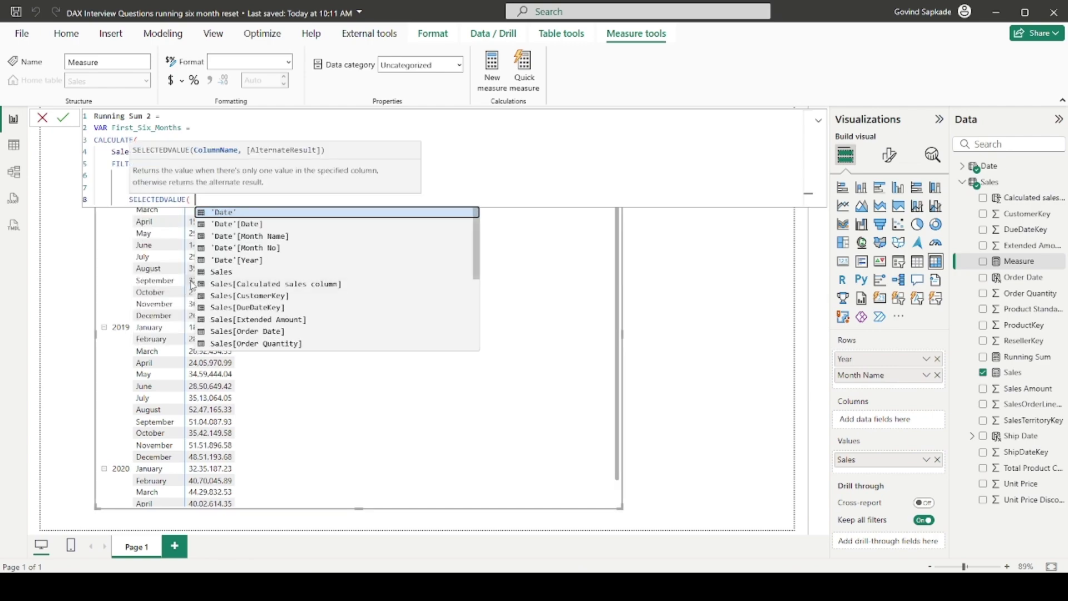
pyautogui.press('Tab')
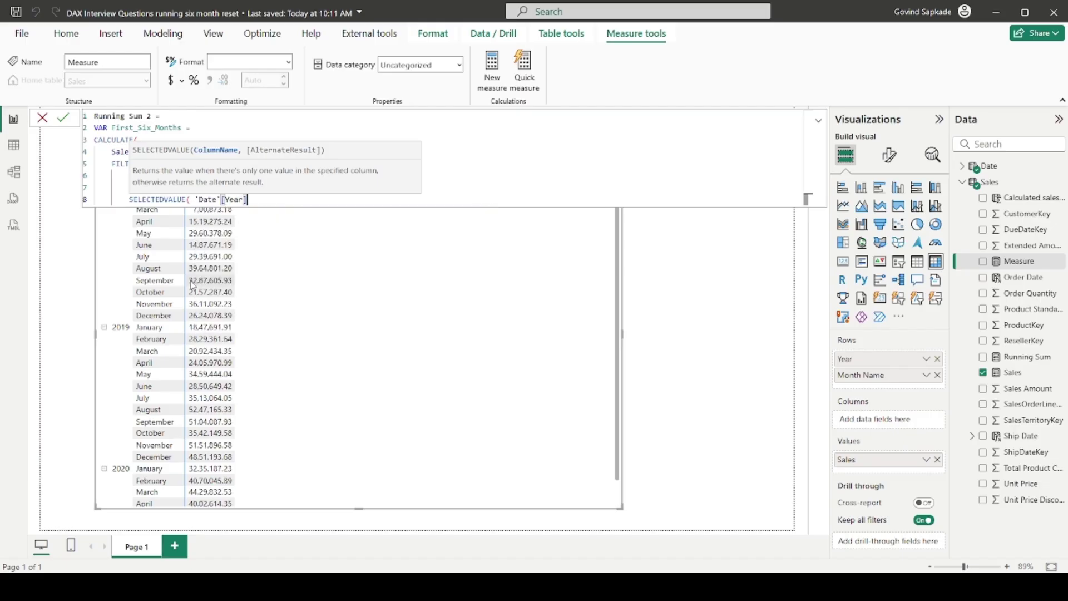
pyautogui.write(') ')
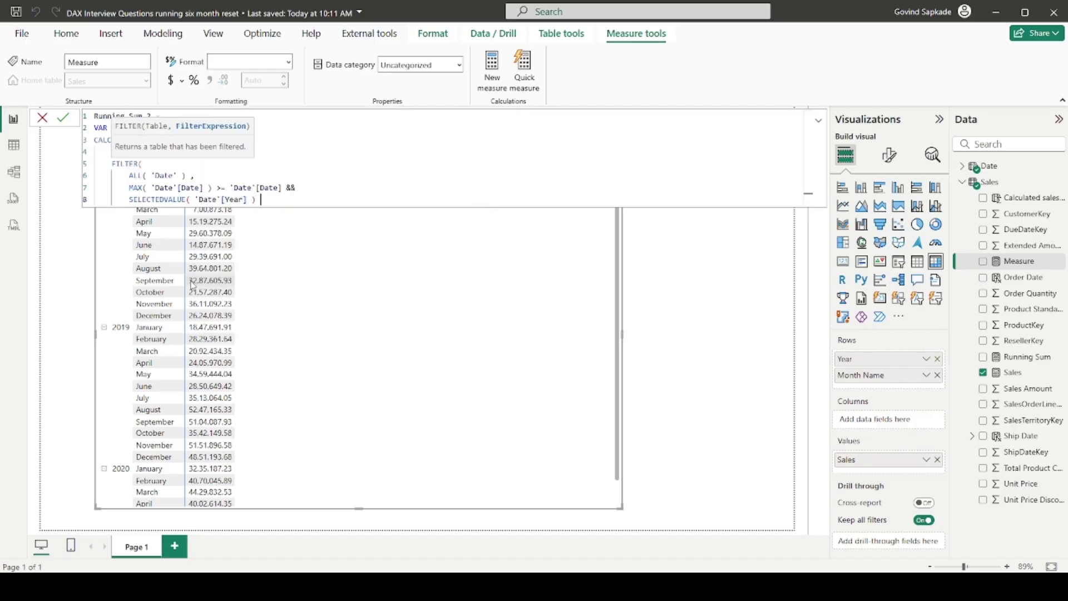
# Complete the year condition by setting it equal to 'Date'[Year], followed by && for another condition.
pyautogui.write('= year')
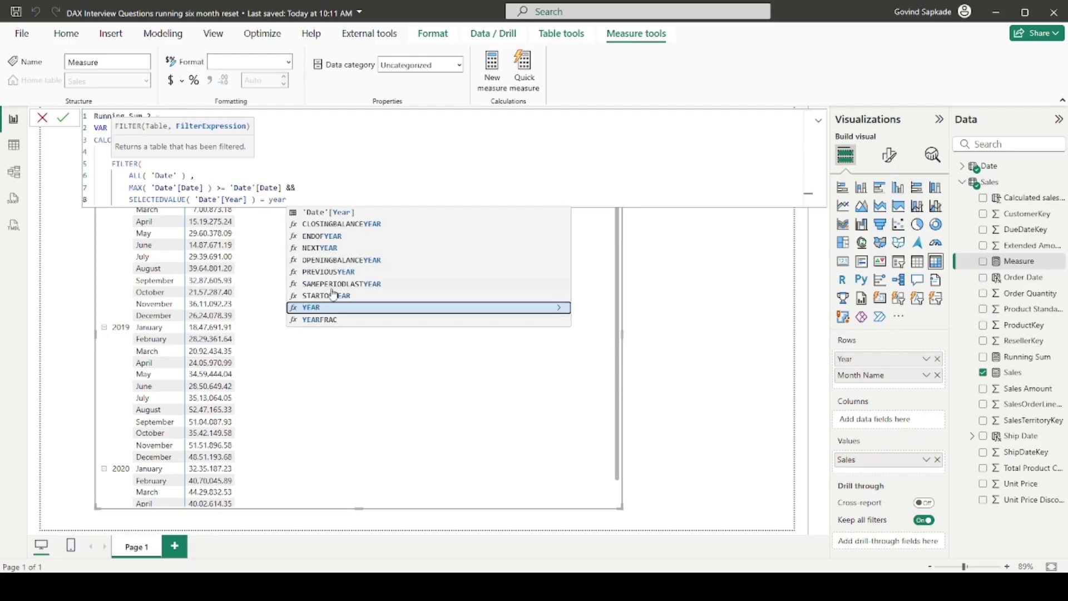
pyautogui.press('BackSpace')
pyautogui.press('BackSpace')
pyautogui.press('BackSpace')
pyautogui.press('BackSpace')
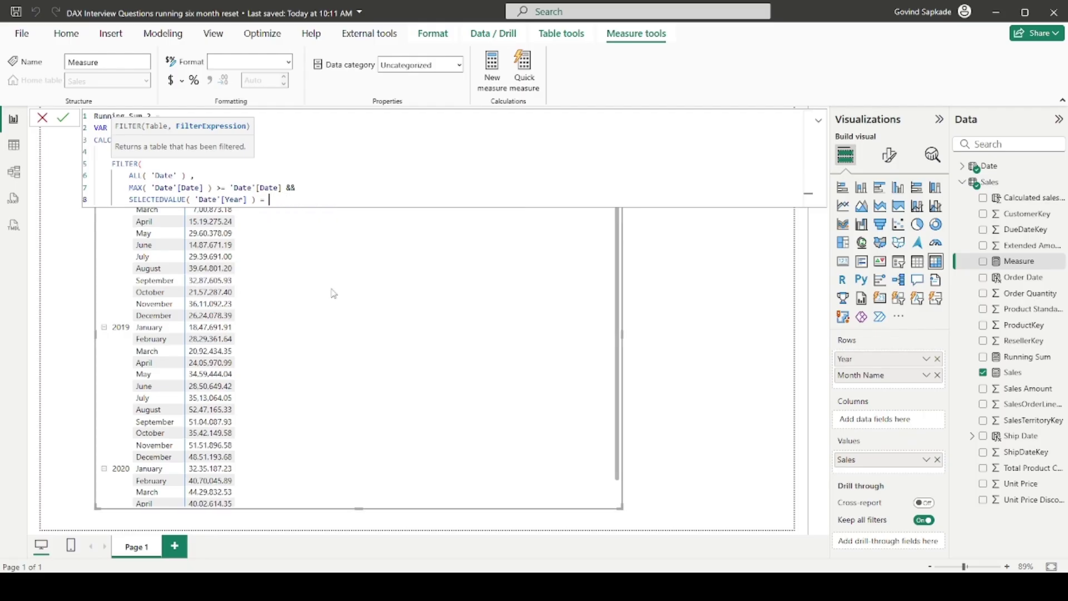
pyautogui.write('Yea')
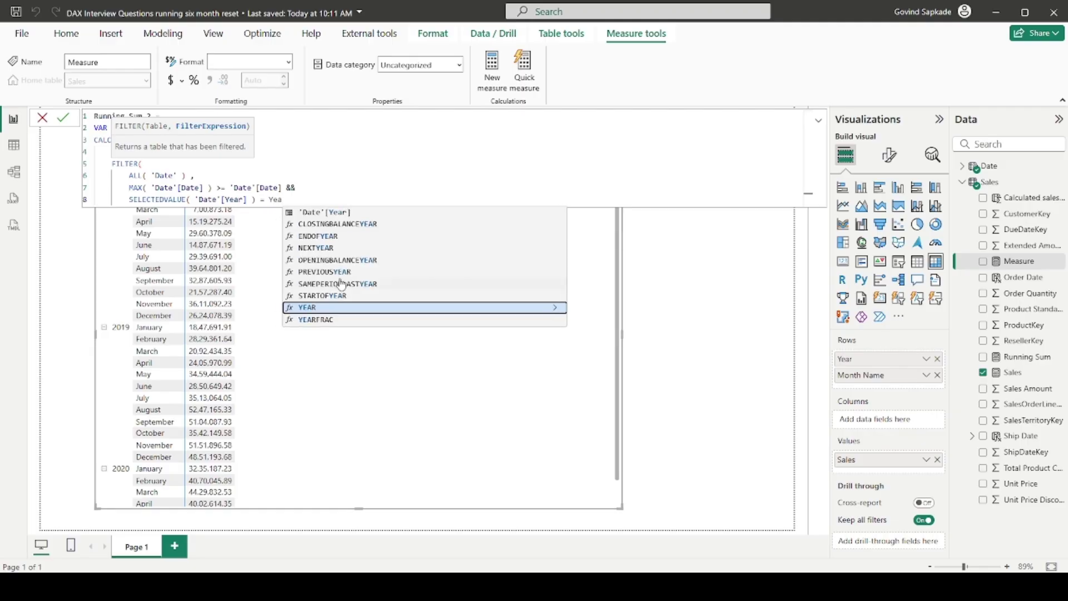
pyautogui.click(383, 214)
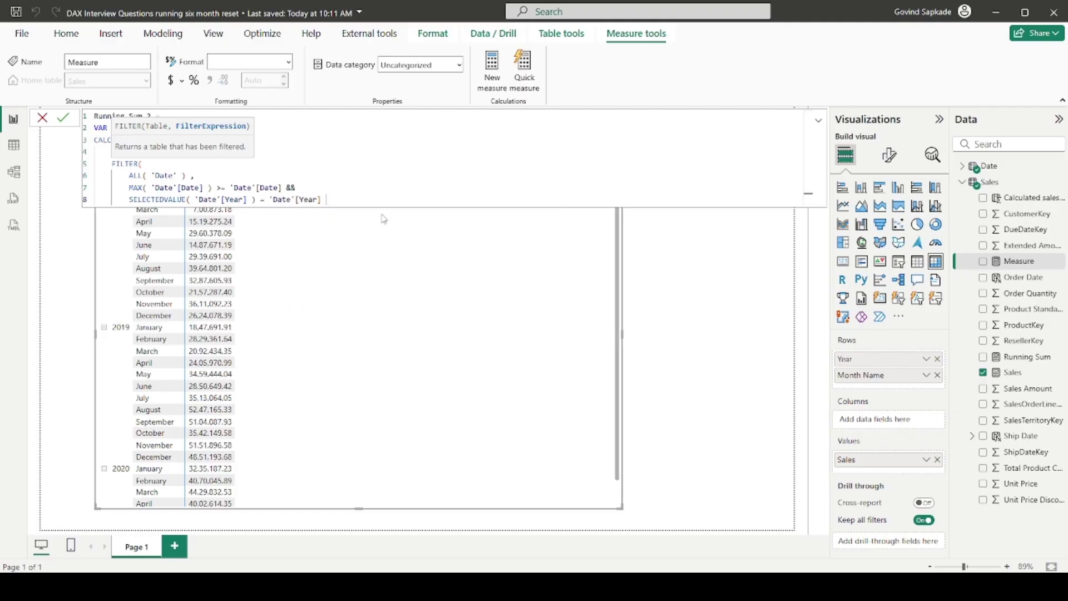
pyautogui.write('&&')
# Add a third filter condition on a new line: 'Date'[Month No] <= 6.
pyautogui.moveTo(323, 199); pyautogui.dragTo(134, 199)
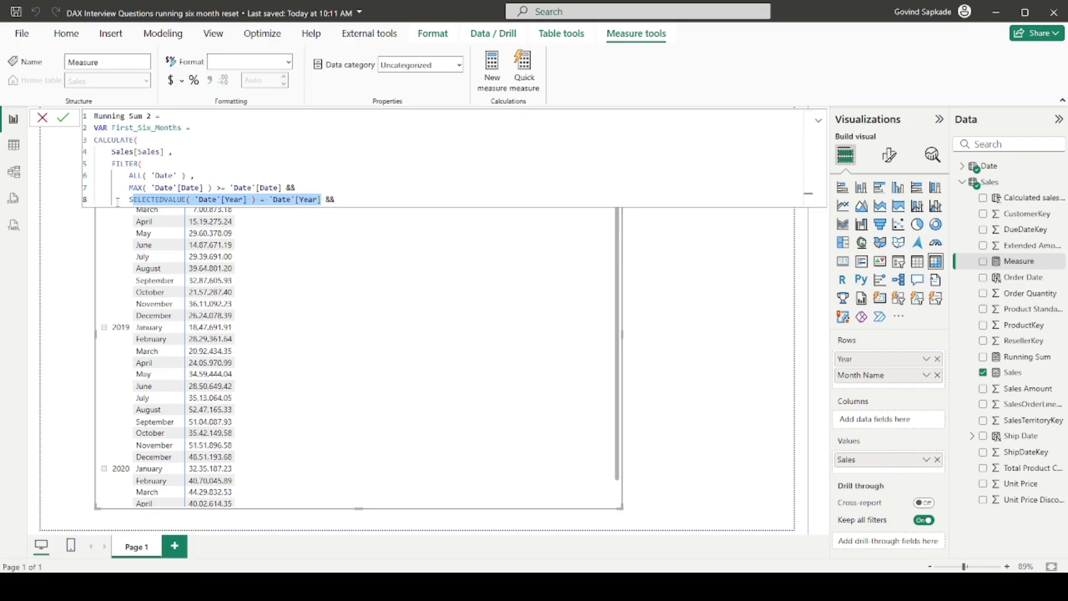
pyautogui.click(352, 200)
pyautogui.hotkey('shift', 'Return')
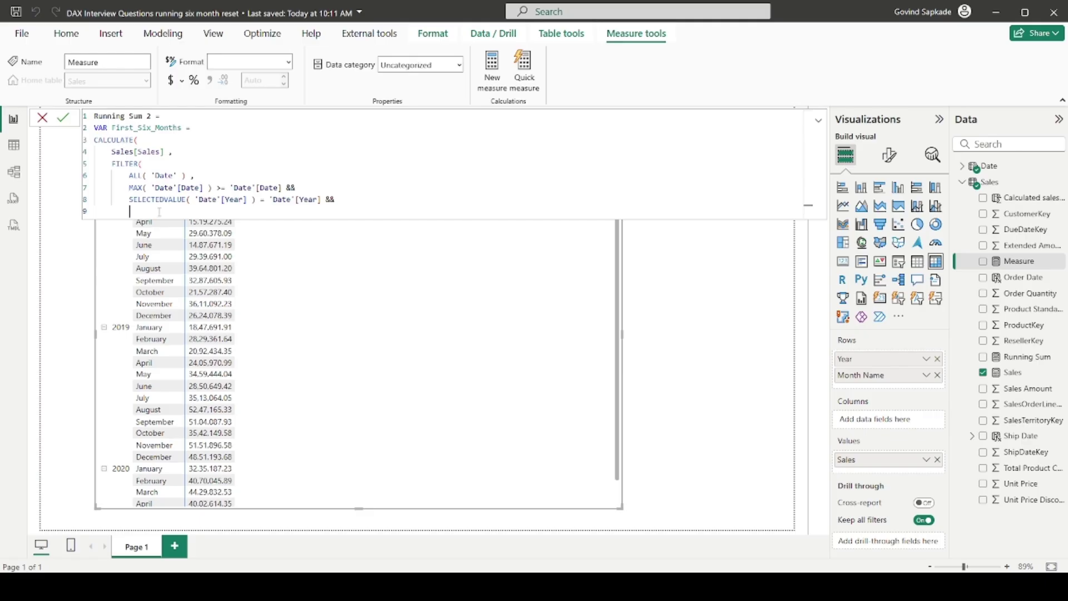
pyautogui.write('month')
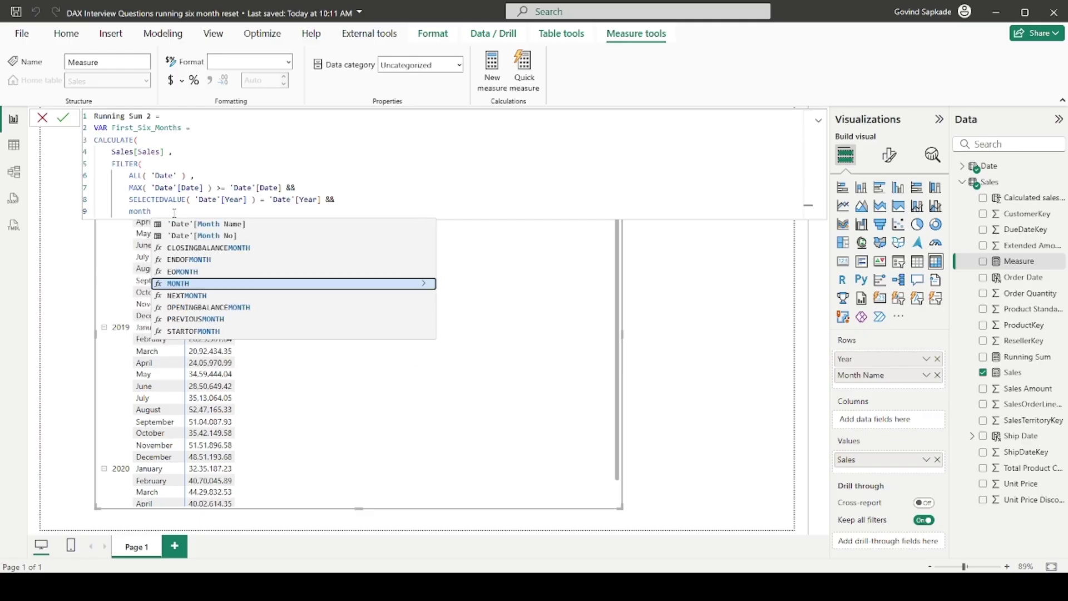
pyautogui.click(201, 237)
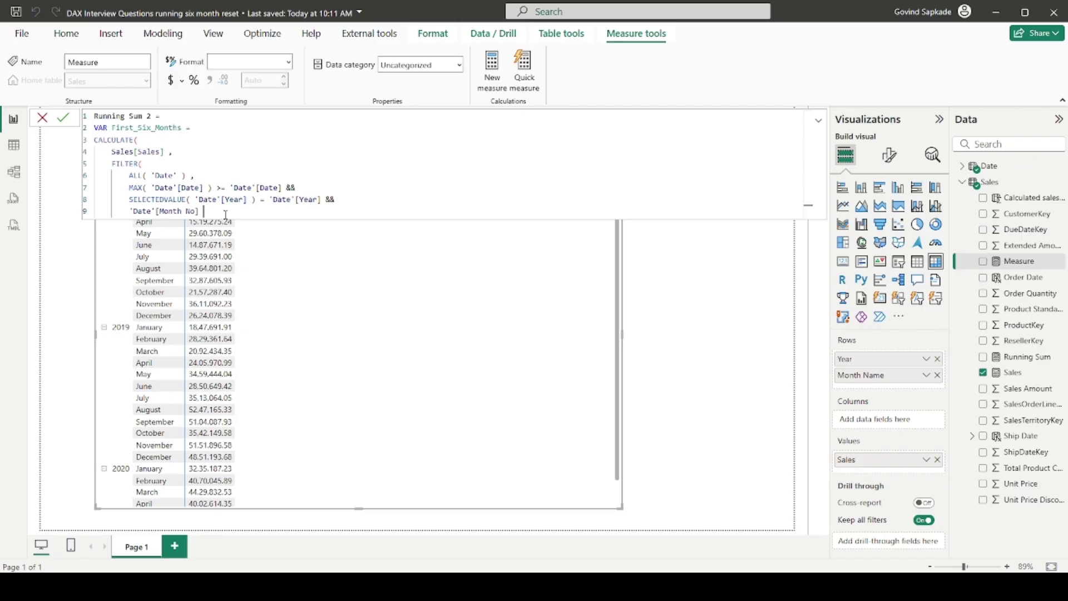
pyautogui.write('<= 6')
pyautogui.moveTo(234, 211); pyautogui.dragTo(130, 211)
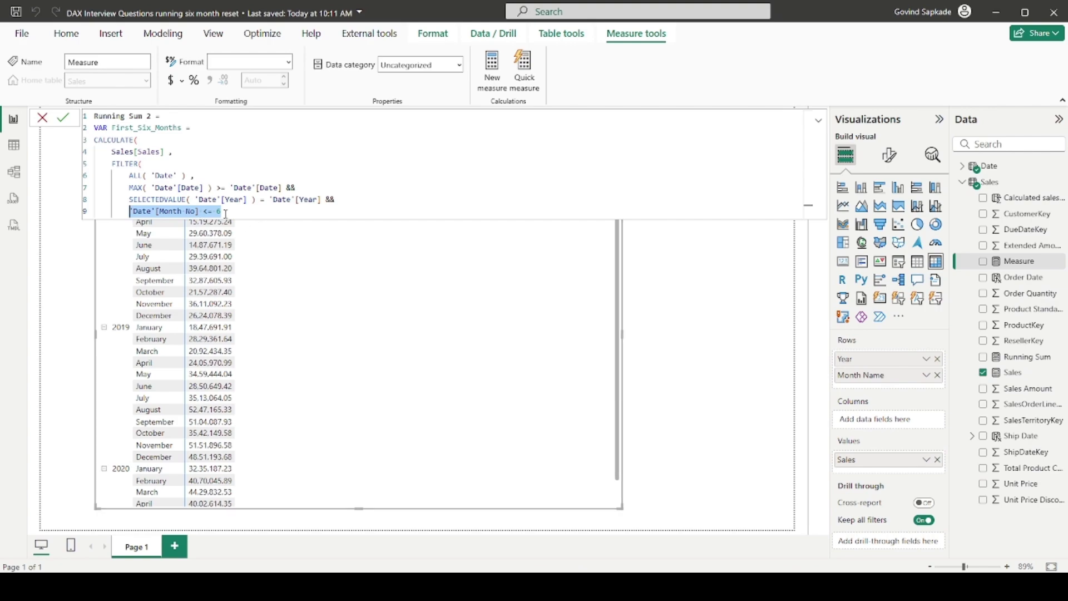
pyautogui.moveTo(222, 210); pyautogui.dragTo(129, 211)
pyautogui.click(222, 211)
pyautogui.moveTo(222, 212); pyautogui.dragTo(186, 211)
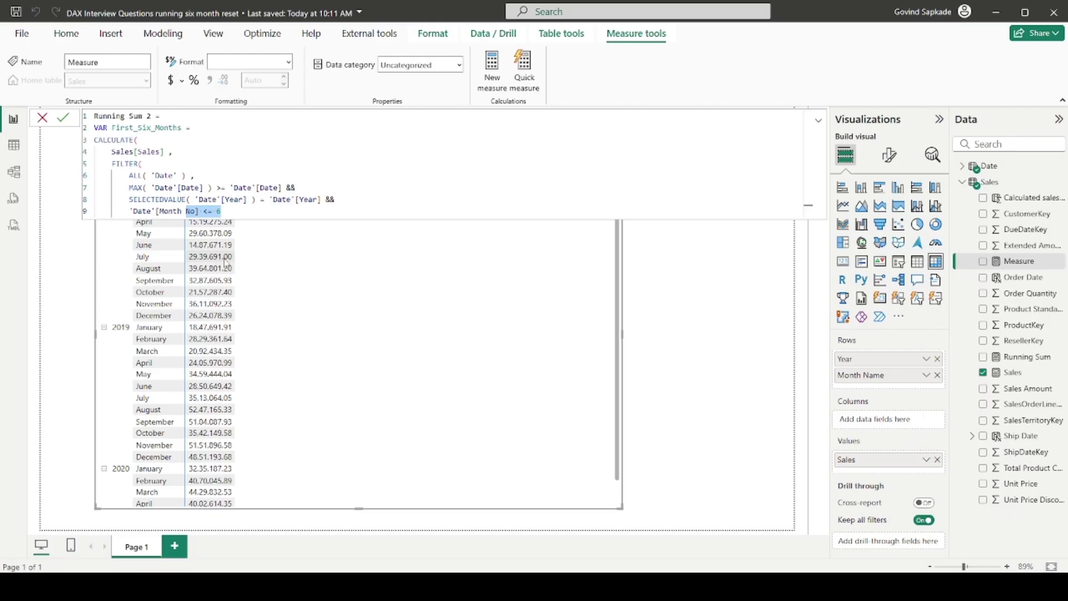
pyautogui.moveTo(222, 212); pyautogui.dragTo(129, 212)
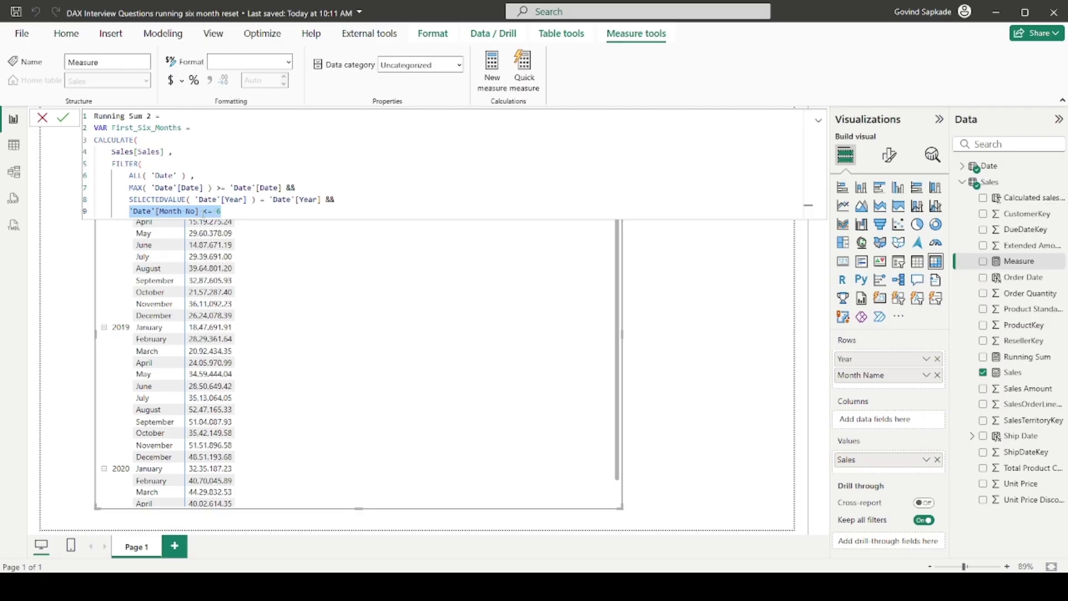
pyautogui.moveTo(221, 212); pyautogui.dragTo(124, 212)
# Close the FILTER and CALCULATE functions of First_Six_Months with parentheses on separate lines.
pyautogui.click(242, 211)
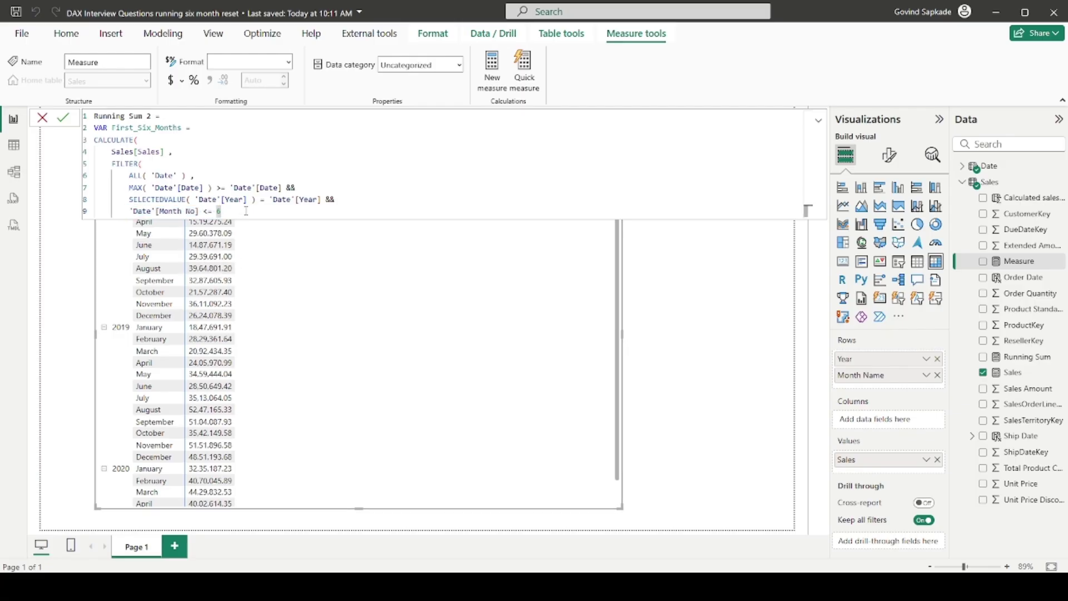
pyautogui.hotkey('shift', 'Return')
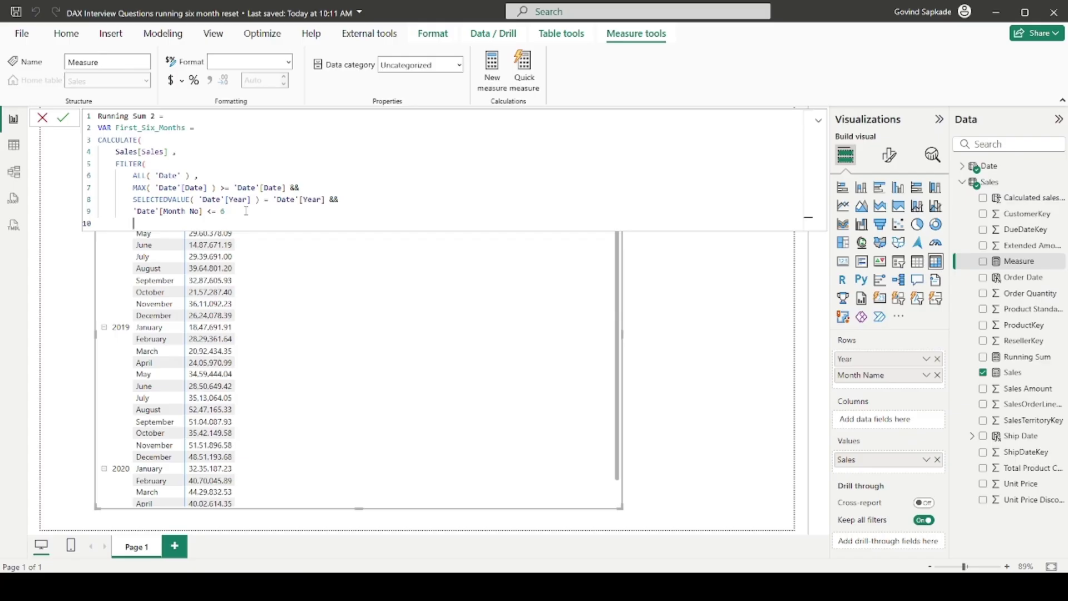
pyautogui.write(')')
pyautogui.hotkey('shift', 'Return')
pyautogui.press('BackSpace')
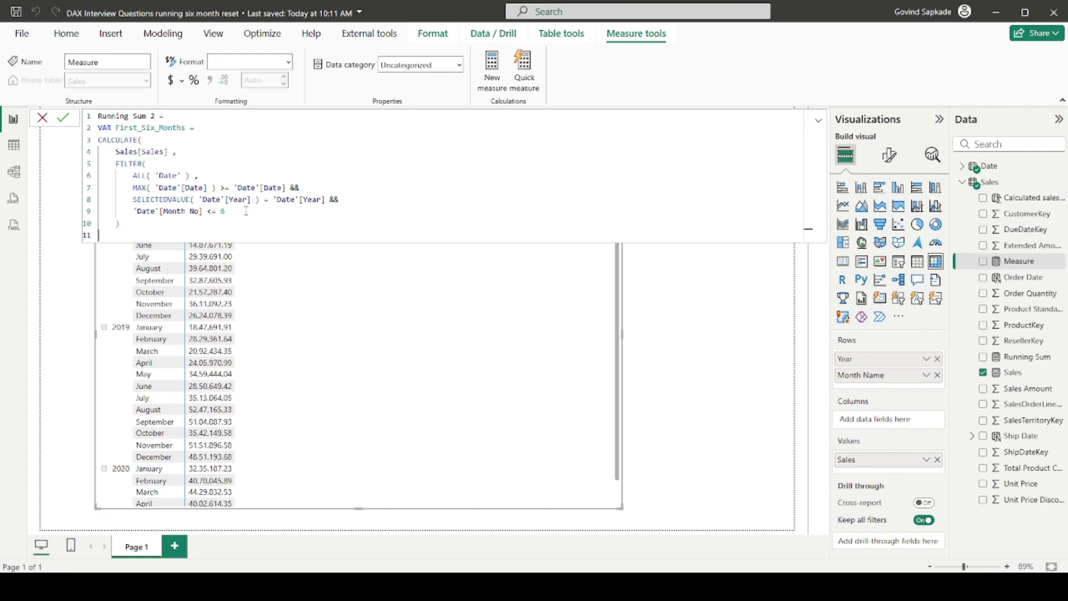
pyautogui.write(')')
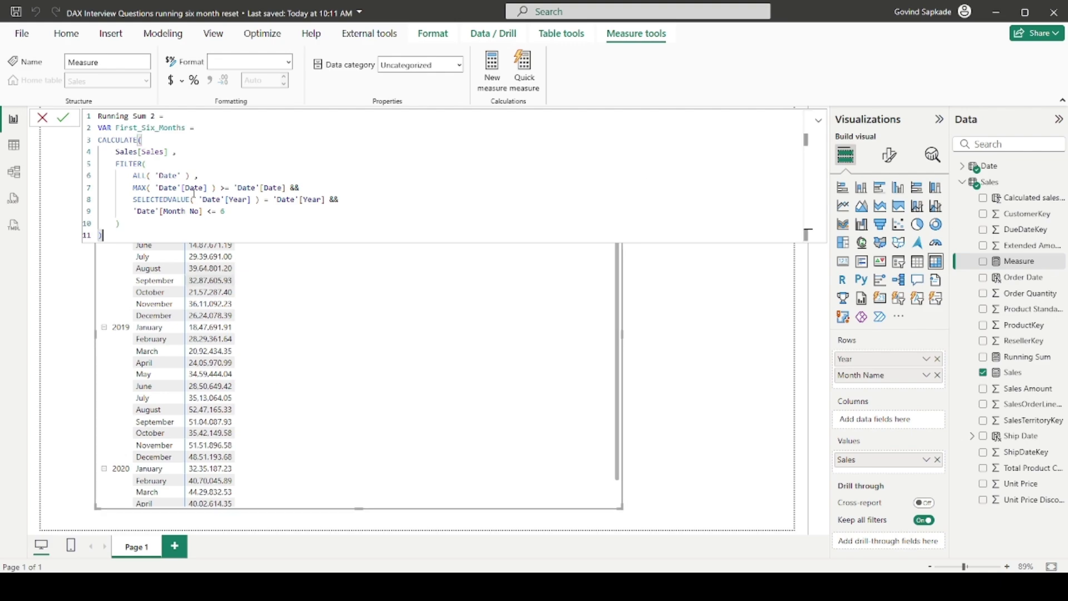
# Duplicate the whole First_Six_Months variable block directly below the original.
pyautogui.moveTo(113, 236); pyautogui.dragTo(98, 129)
pyautogui.hotkey('ctrl', 'c')
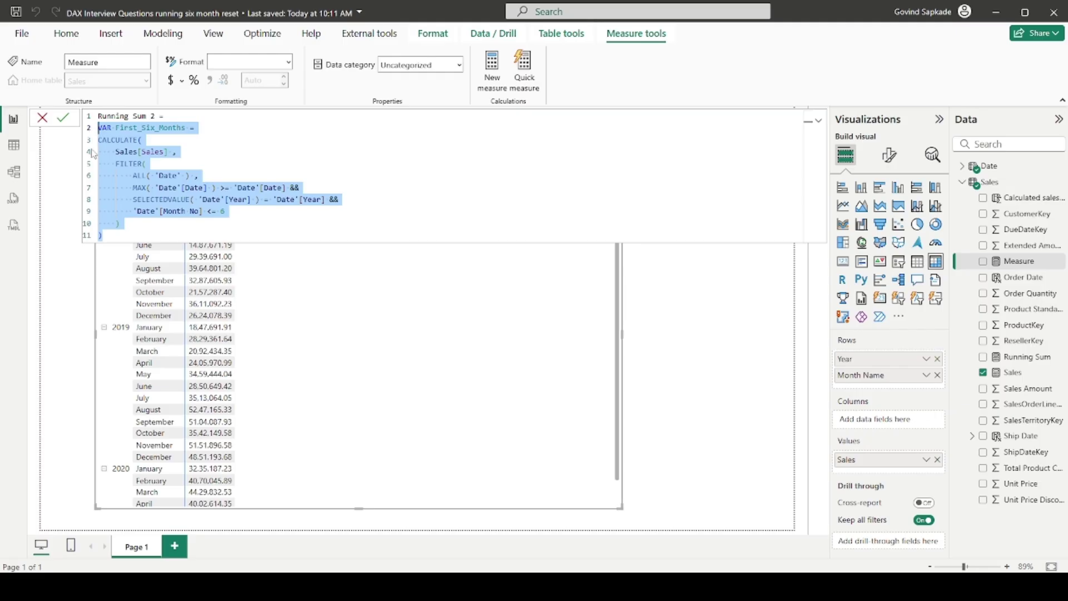
pyautogui.click(117, 234)
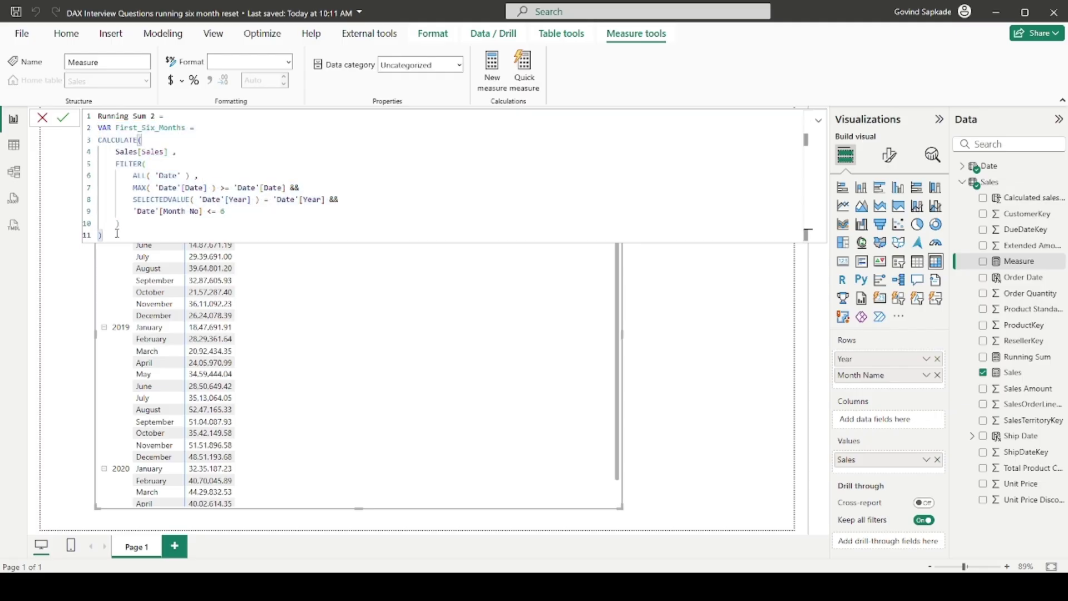
pyautogui.press('Return')
pyautogui.hotkey('ctrl', 'v')
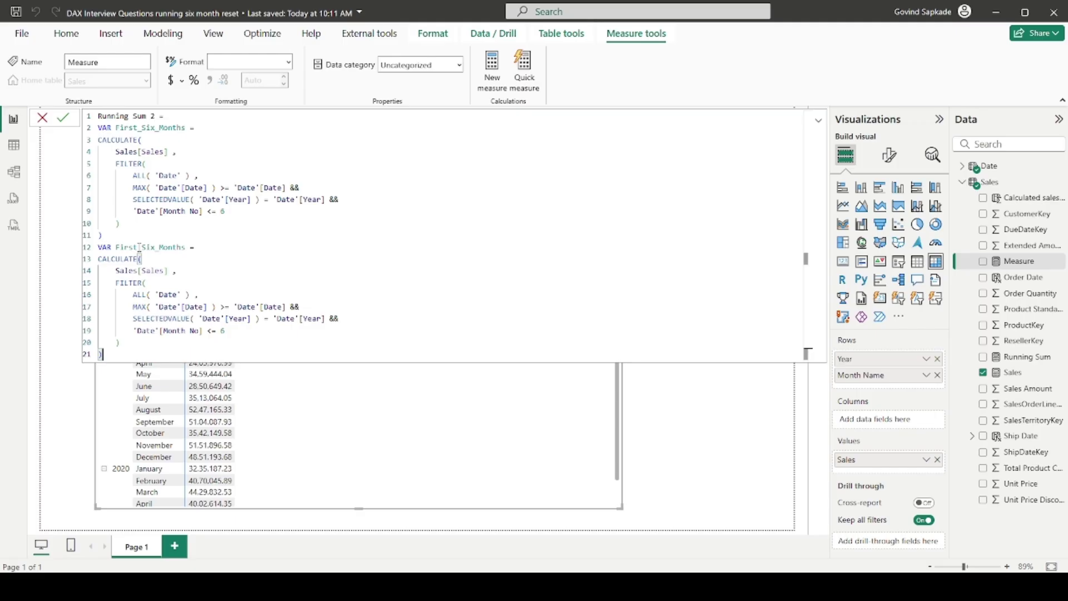
# Rename the variable in the duplicated block to Last_Six_Months.
pyautogui.click(139, 247)
pyautogui.press('BackSpace')
pyautogui.press('BackSpace')
pyautogui.press('BackSpace')
pyautogui.press('BackSpace')
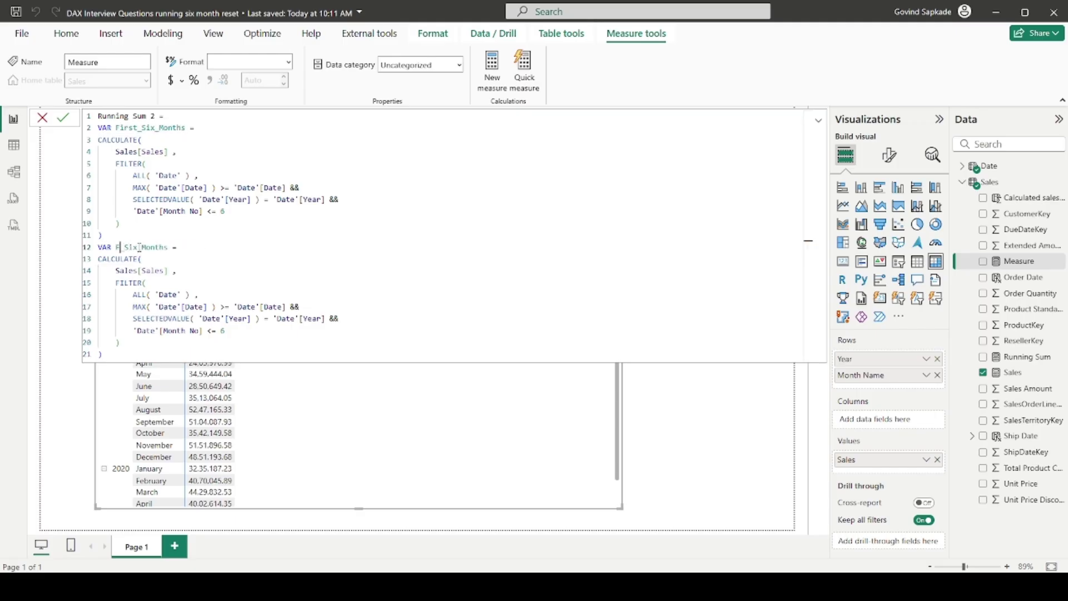
pyautogui.press('BackSpace')
pyautogui.write('Last')
pyautogui.click(188, 260)
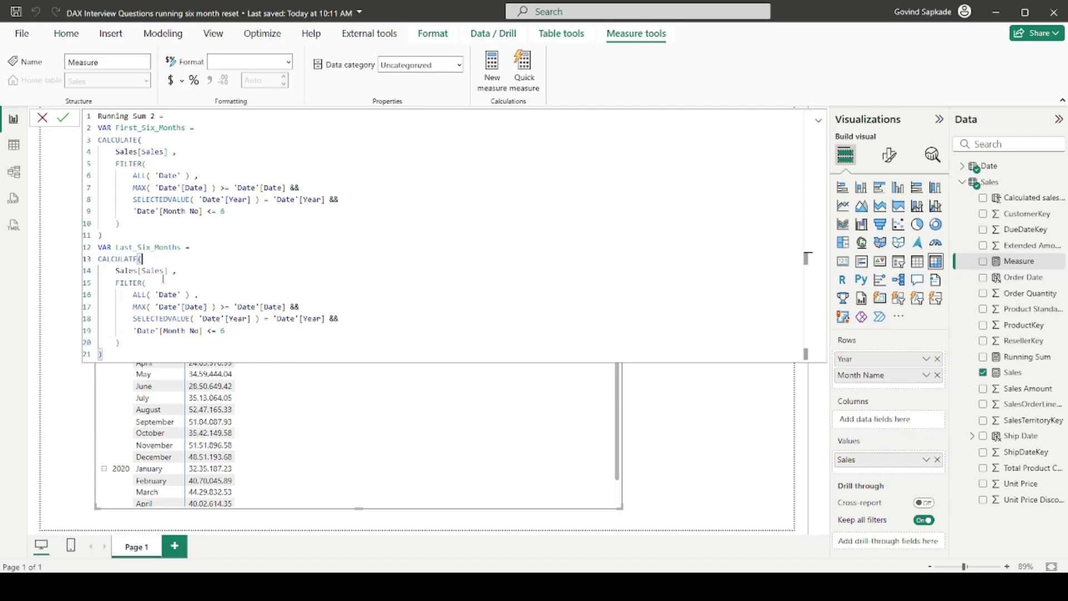
# Change the month condition in the Last_Six_Months variable to 'Date'[Month No] > 6.
pyautogui.click(216, 332)
pyautogui.press('BackSpace')
pyautogui.press('BackSpace')
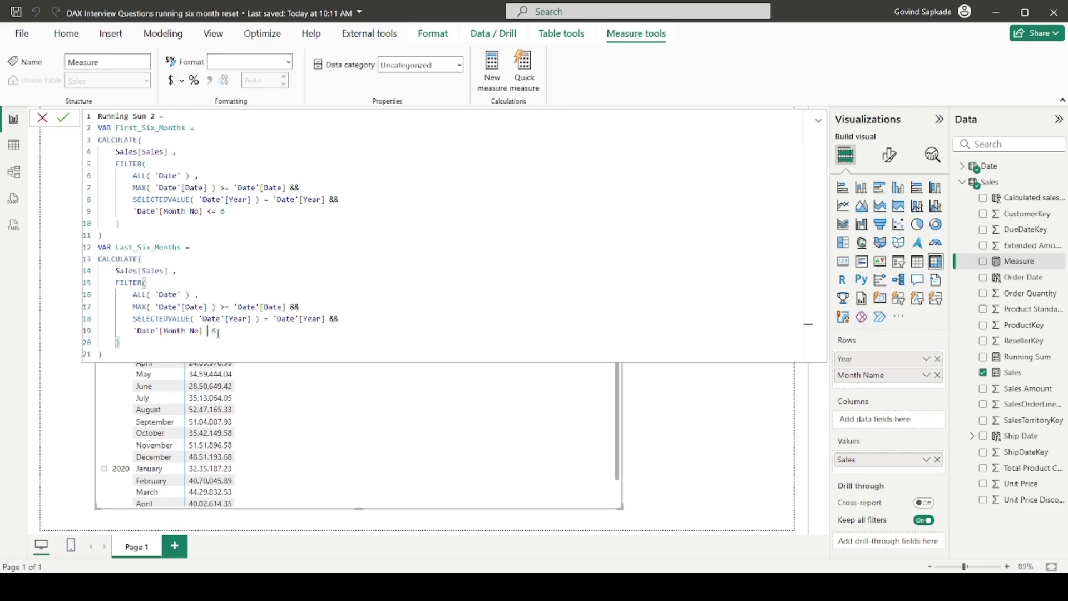
pyautogui.write('>')
pyautogui.click(148, 342)
# Add the RETURN keyword on a new line below the Last_Six_Months variable.
pyautogui.moveTo(119, 343); pyautogui.dragTo(93, 260)
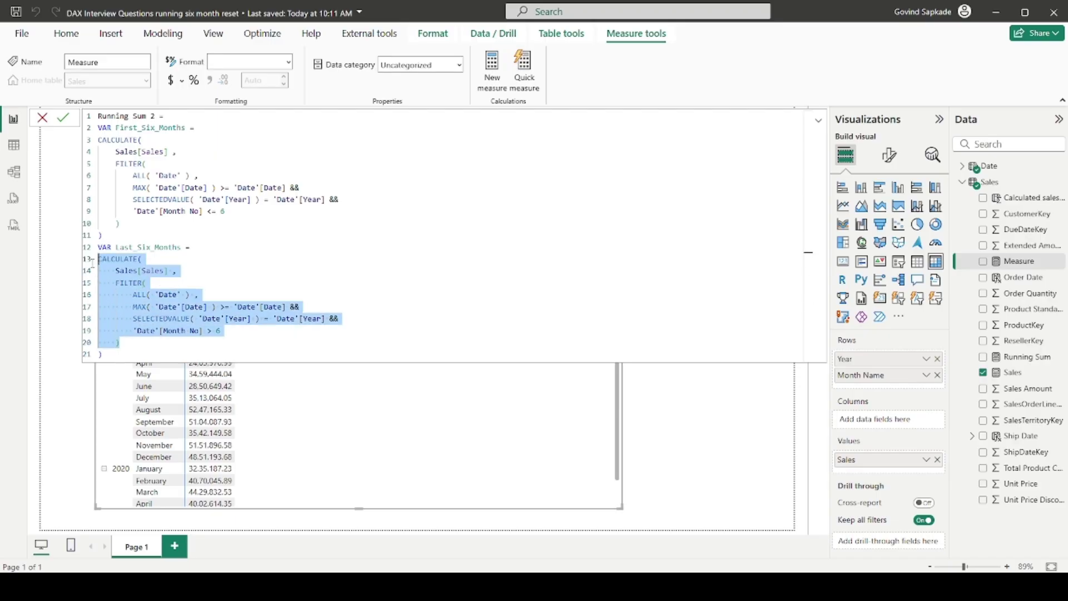
pyautogui.click(130, 349)
pyautogui.press('Return')
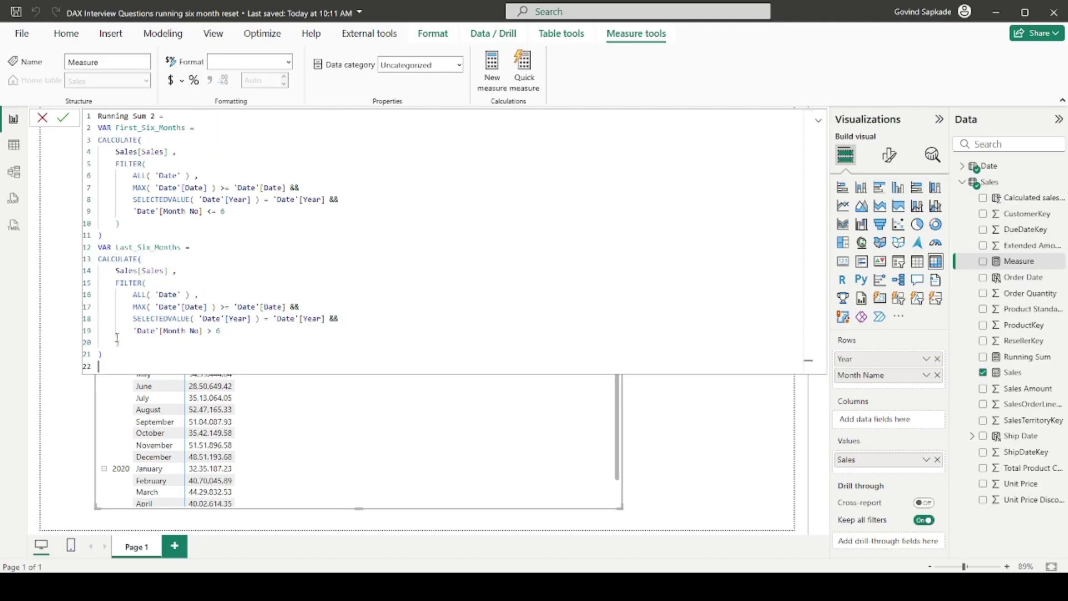
pyautogui.write('re')
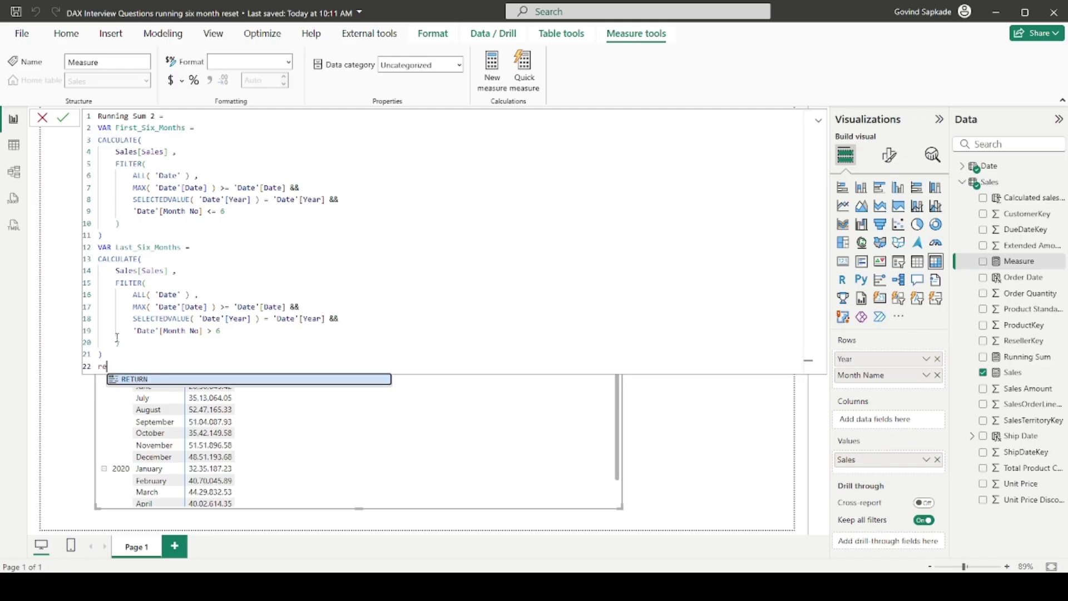
pyautogui.press('Tab')
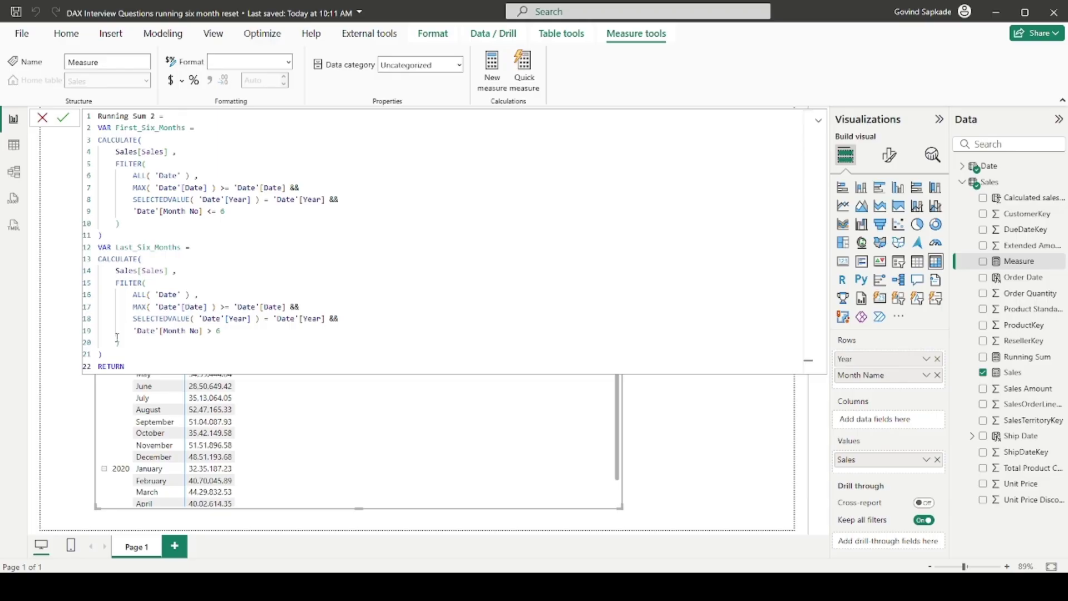
# Begin an IF function below RETURN whose logical test starts with MAX( 'Date'[Month No] ).
pyautogui.press('Return')
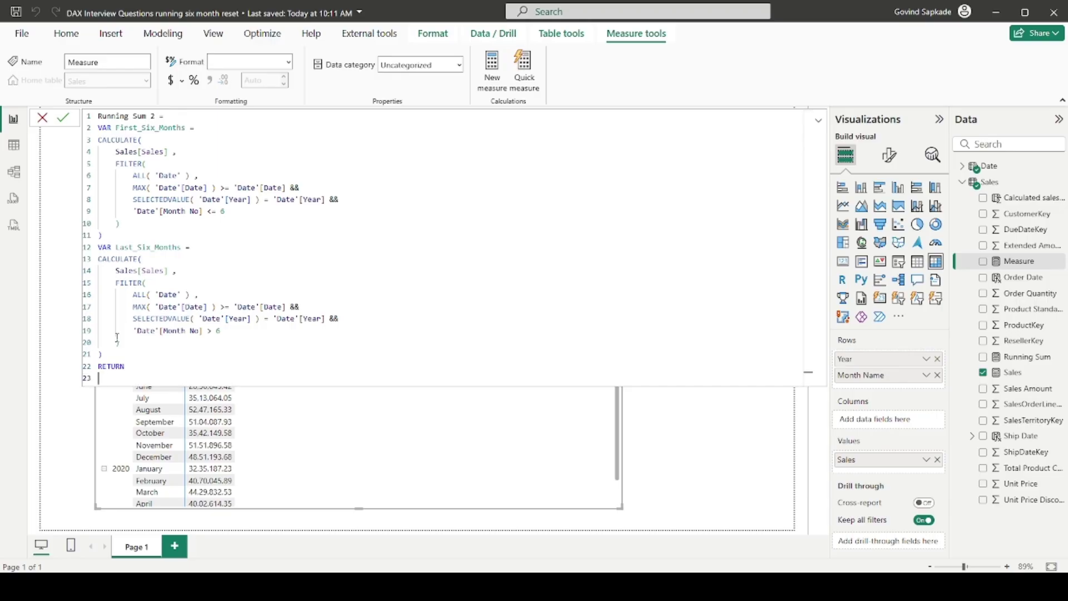
pyautogui.write('if')
pyautogui.press('Tab')
pyautogui.press('Return')
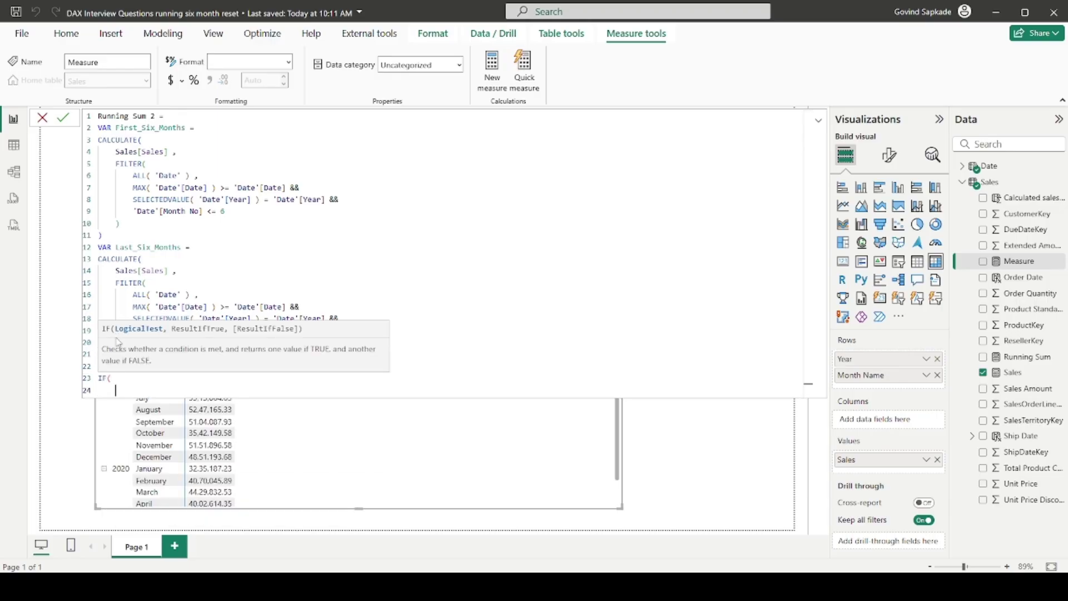
pyautogui.write('max')
pyautogui.press('Tab')
pyautogui.write('m')
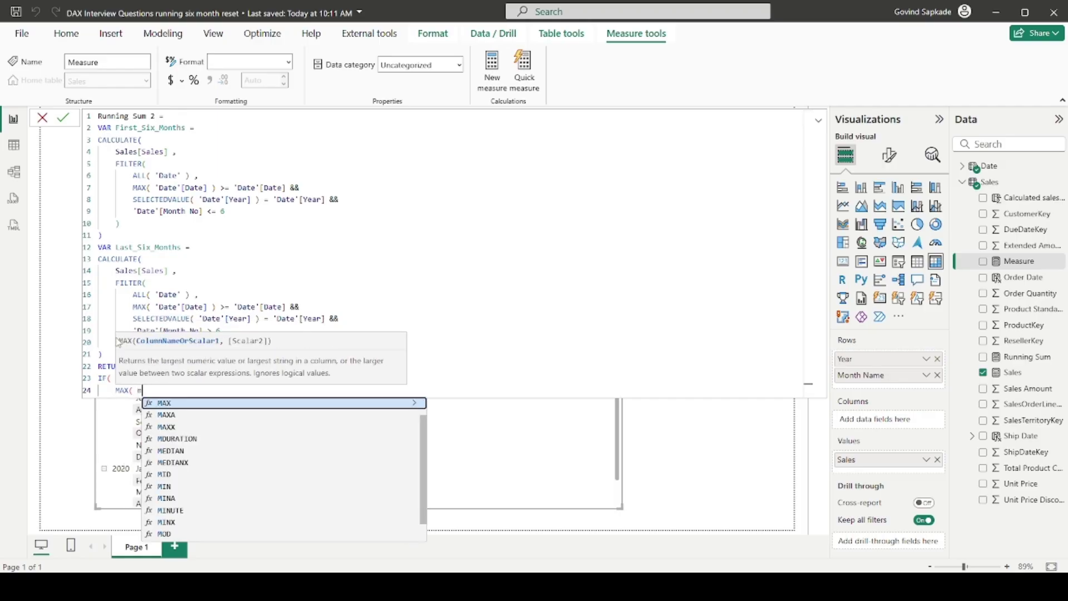
pyautogui.write('onth')
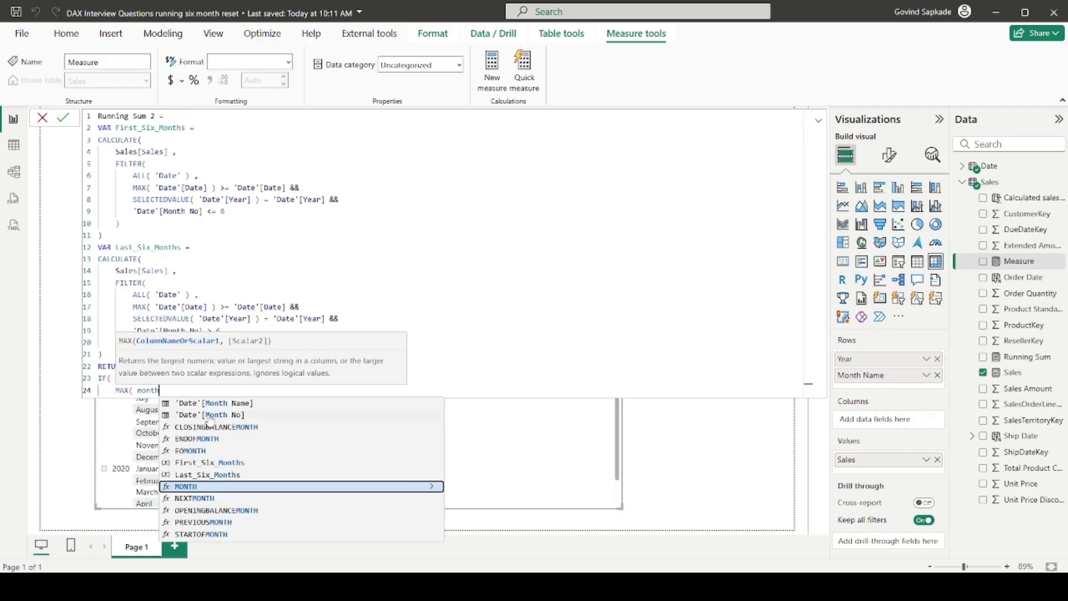
pyautogui.click(209, 416)
pyautogui.write(')')
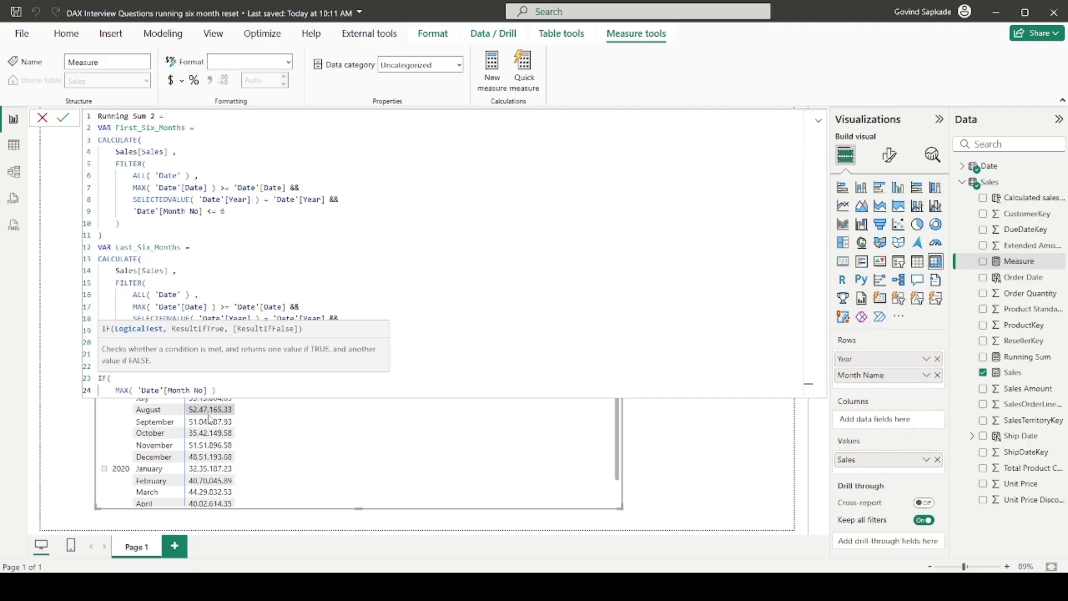
# Complete the test as > 6, return Last_Six_Months if true and First_Six_Months otherwise, and close the IF function.
pyautogui.write(' > 6 , last')
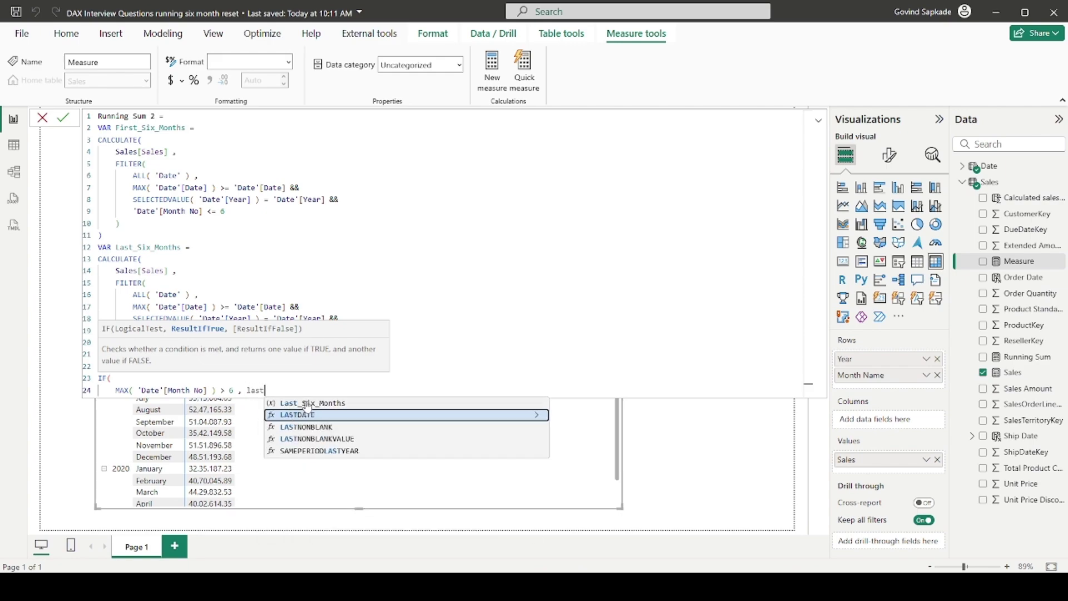
pyautogui.click(308, 404)
pyautogui.write(',')
pyautogui.write(' fir')
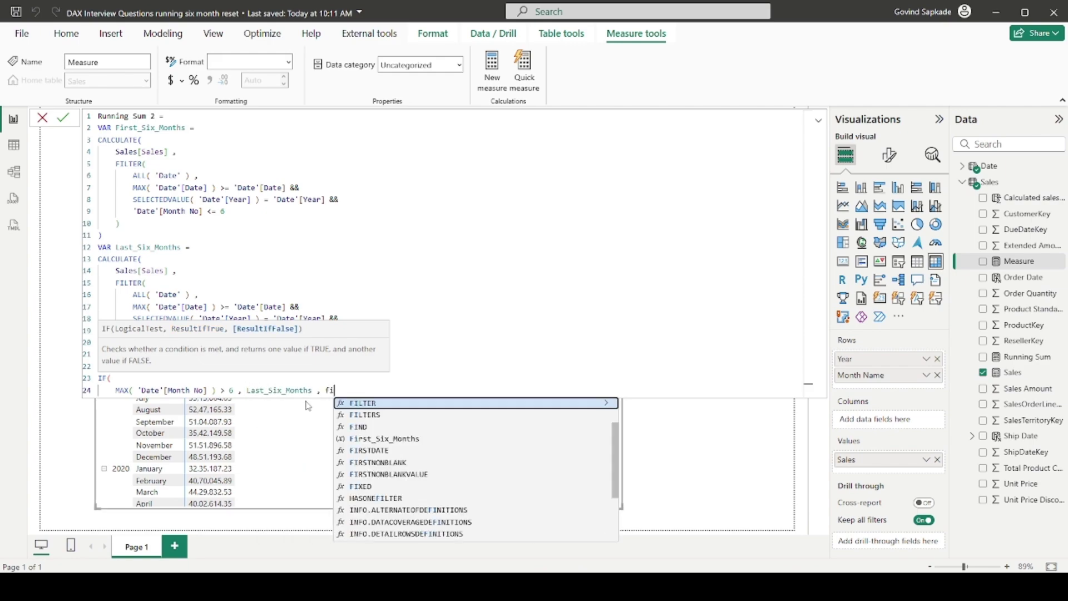
pyautogui.click(393, 403)
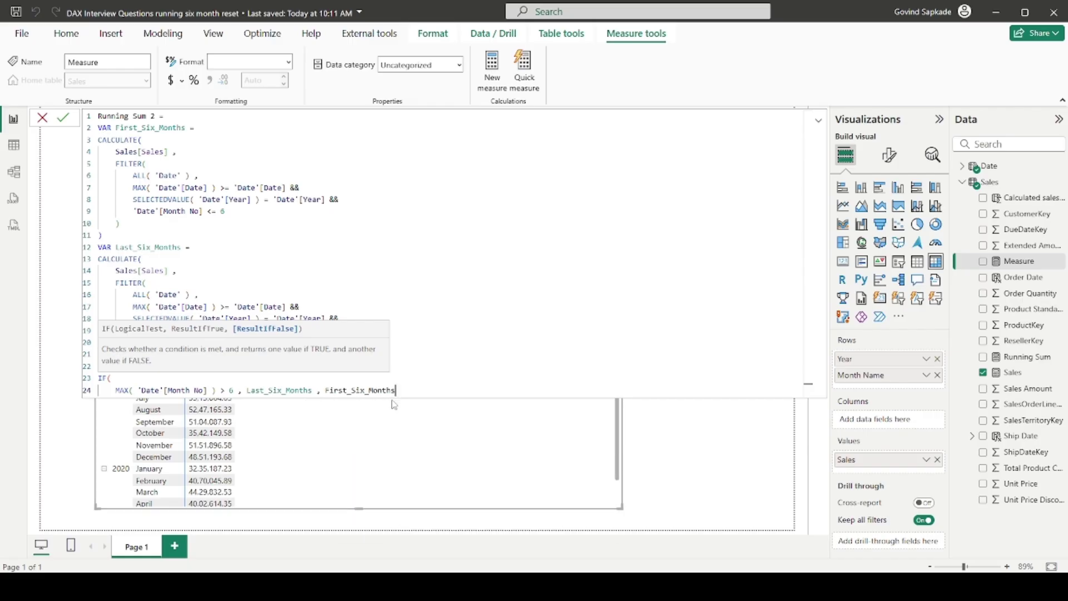
pyautogui.hotkey('shift', 'Return')
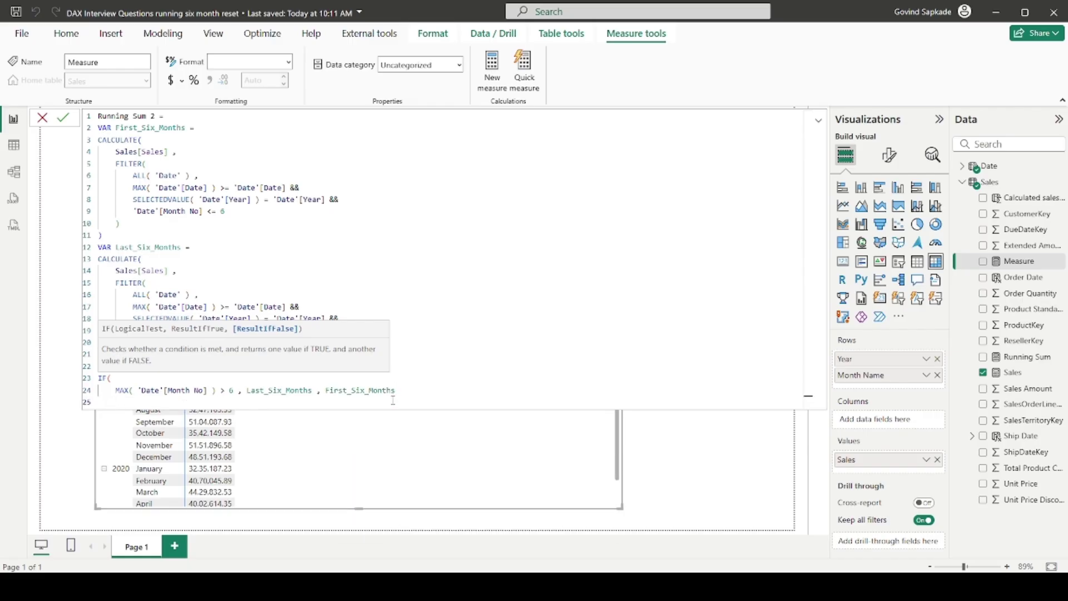
pyautogui.write(')')
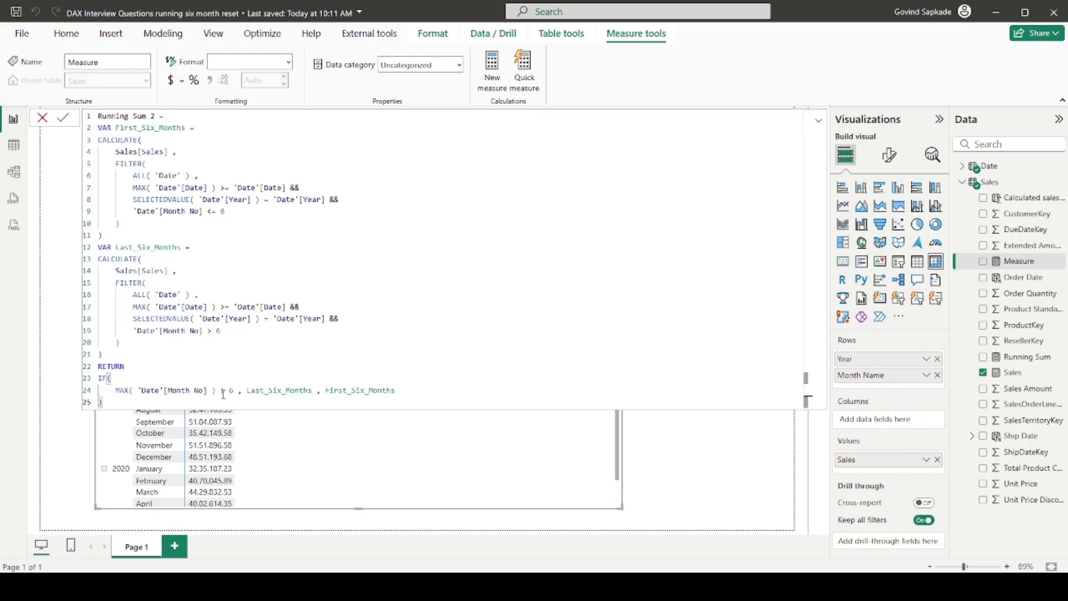
pyautogui.moveTo(115, 390); pyautogui.dragTo(309, 391)
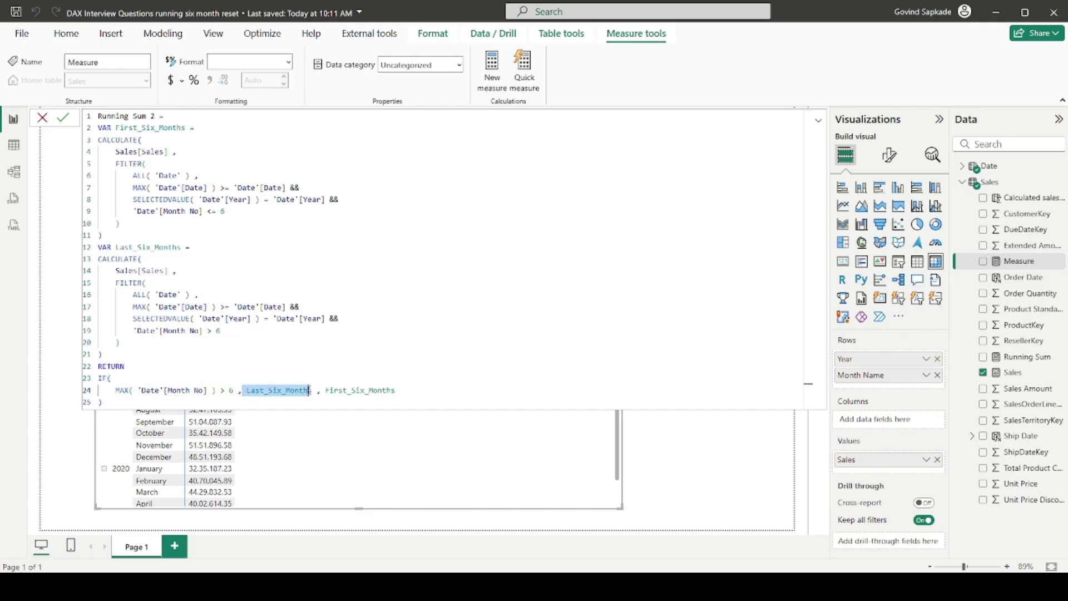
pyautogui.moveTo(103, 355); pyautogui.dragTo(88, 254)
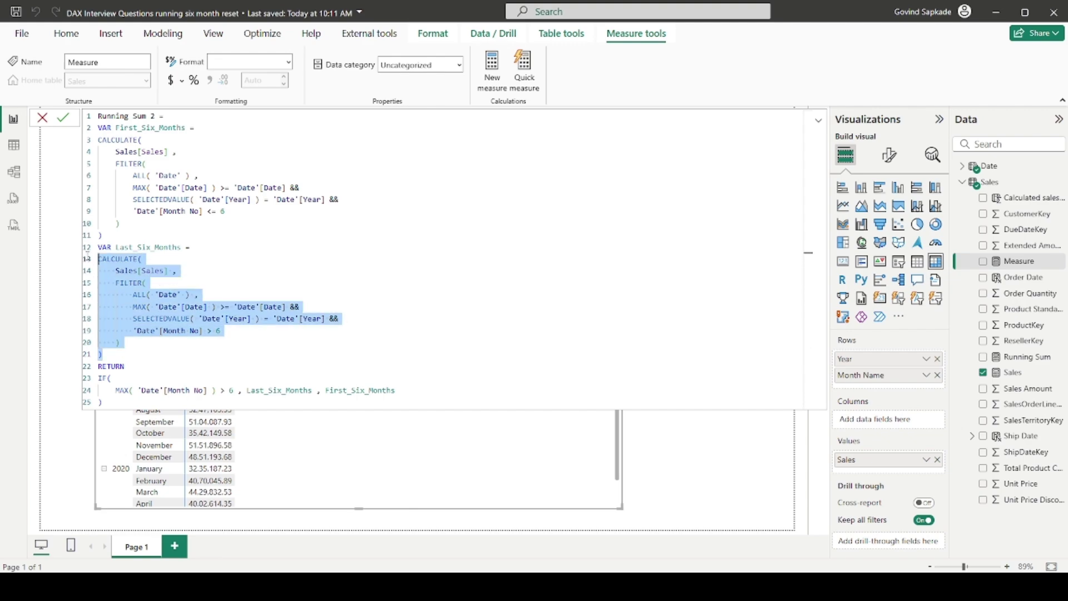
# Commit the Running Sum 2 measure and add it to the matrix as a value beside Sales.
pyautogui.click(128, 401)
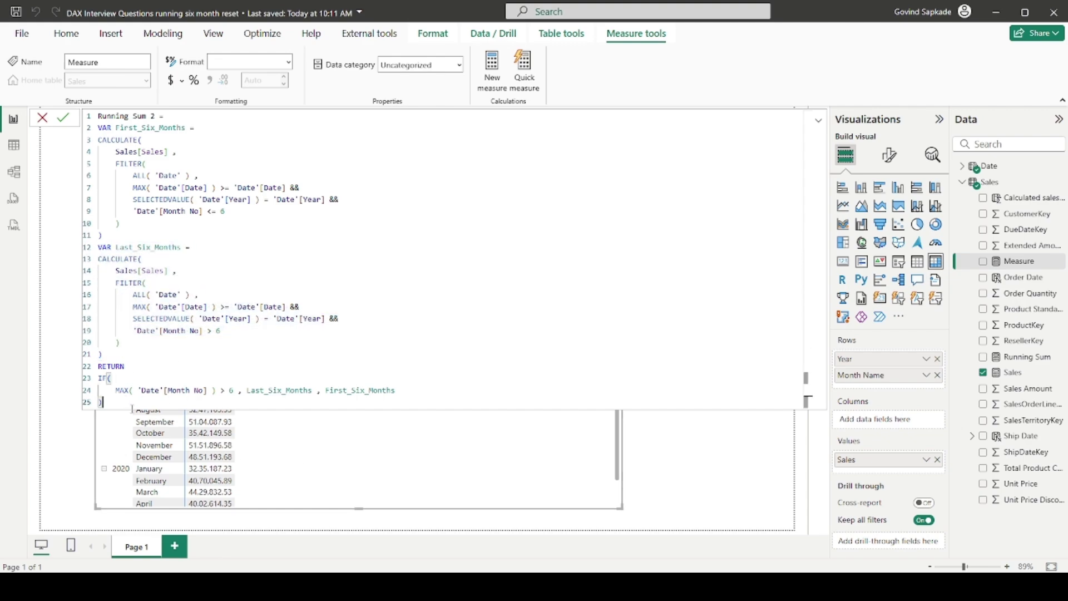
pyautogui.press('Return')
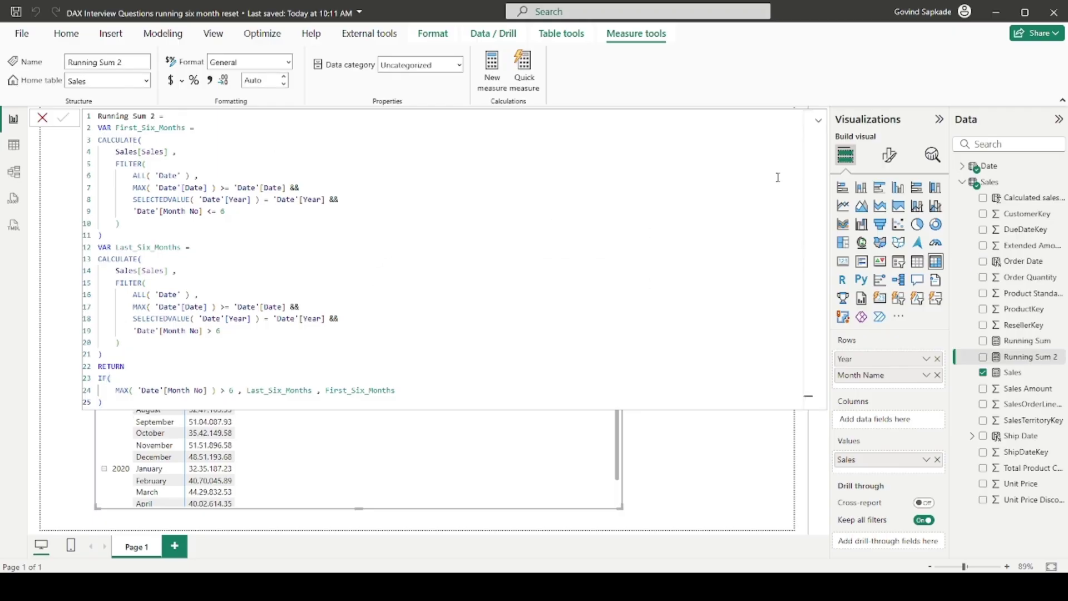
pyautogui.click(821, 127)
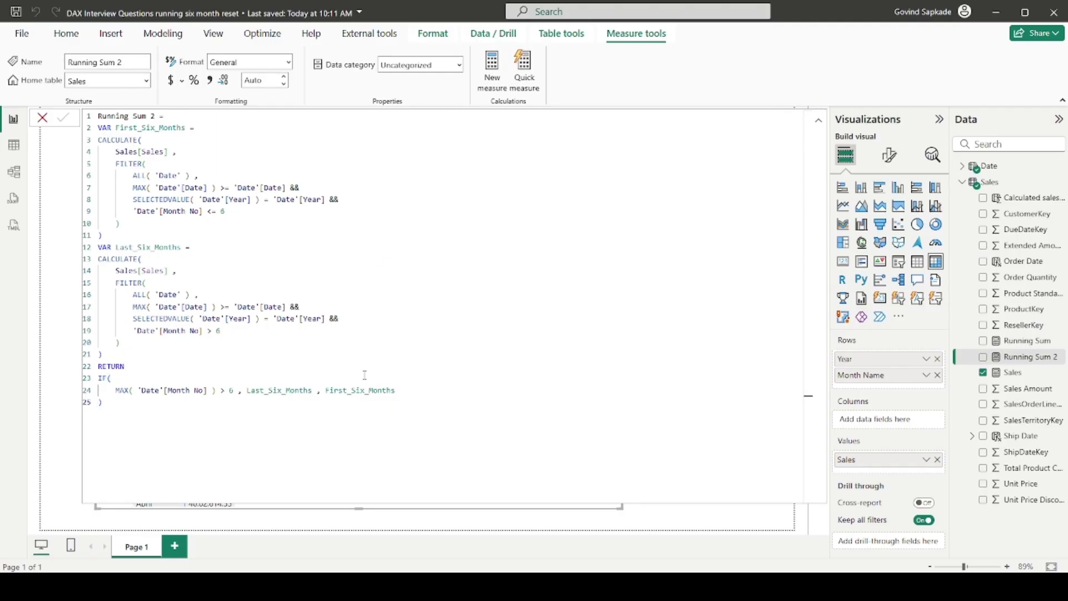
pyautogui.click(42, 117)
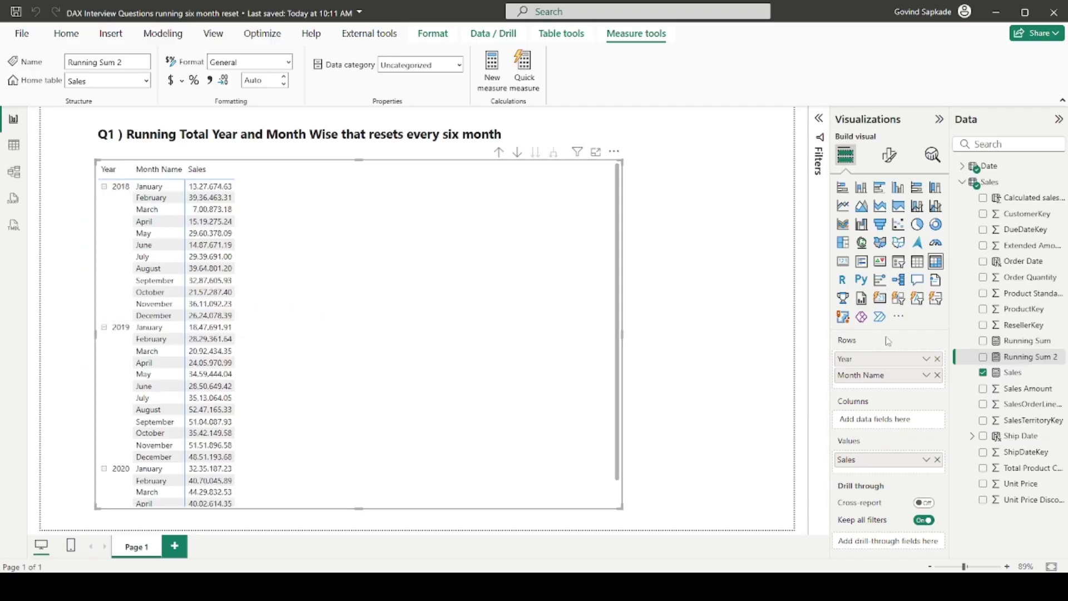
pyautogui.moveTo(1011, 358); pyautogui.dragTo(340, 317)
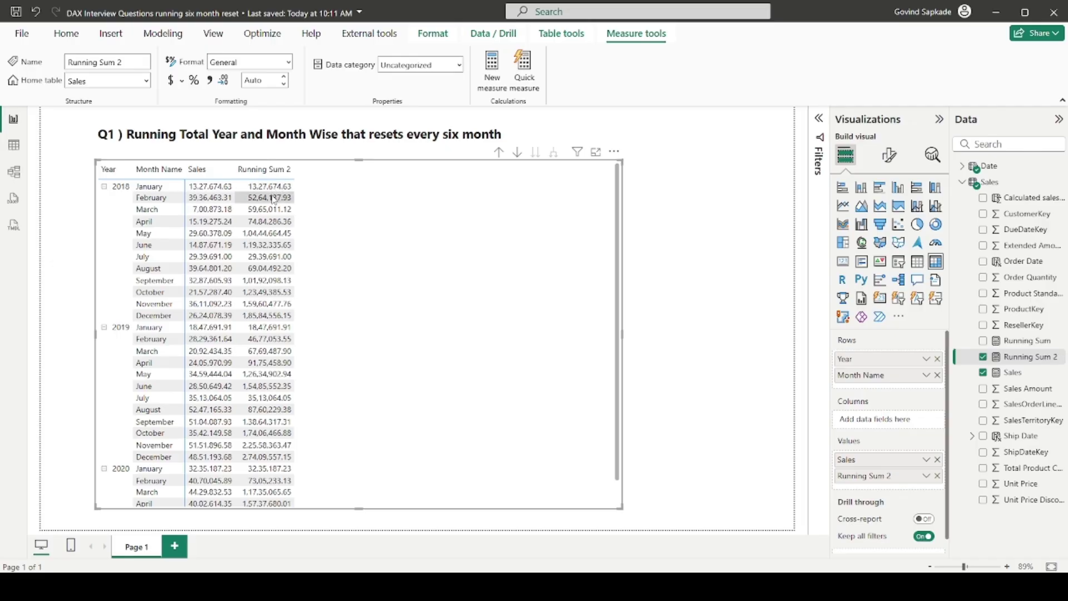
# Compare Running Sum 2 with Sales month by month, checking the changes from June to July 2018 and December 2018 to January 2019.
pyautogui.click(225, 197)
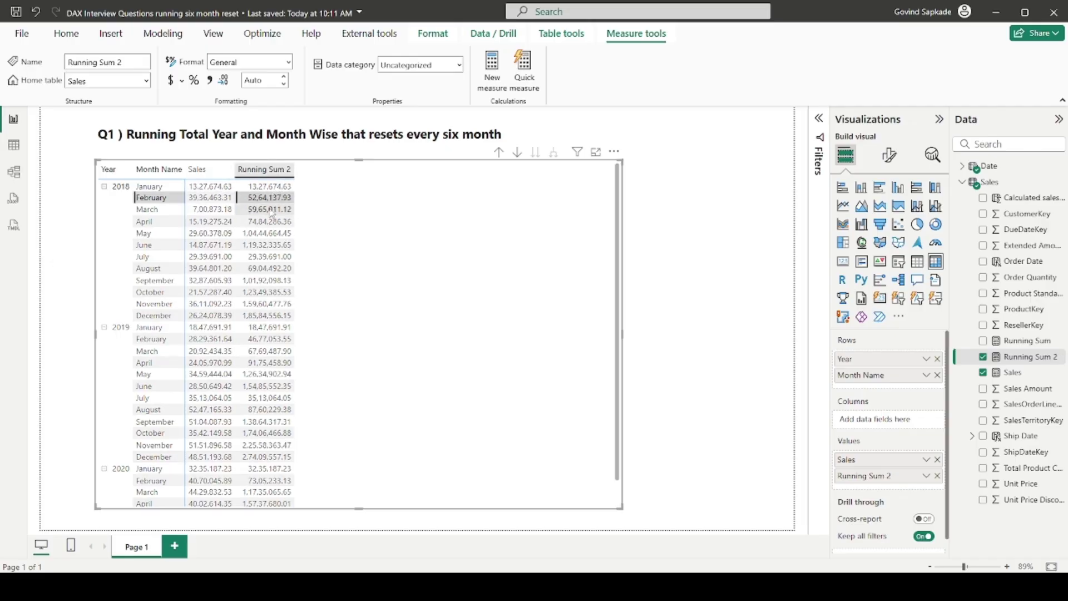
pyautogui.press('Down')
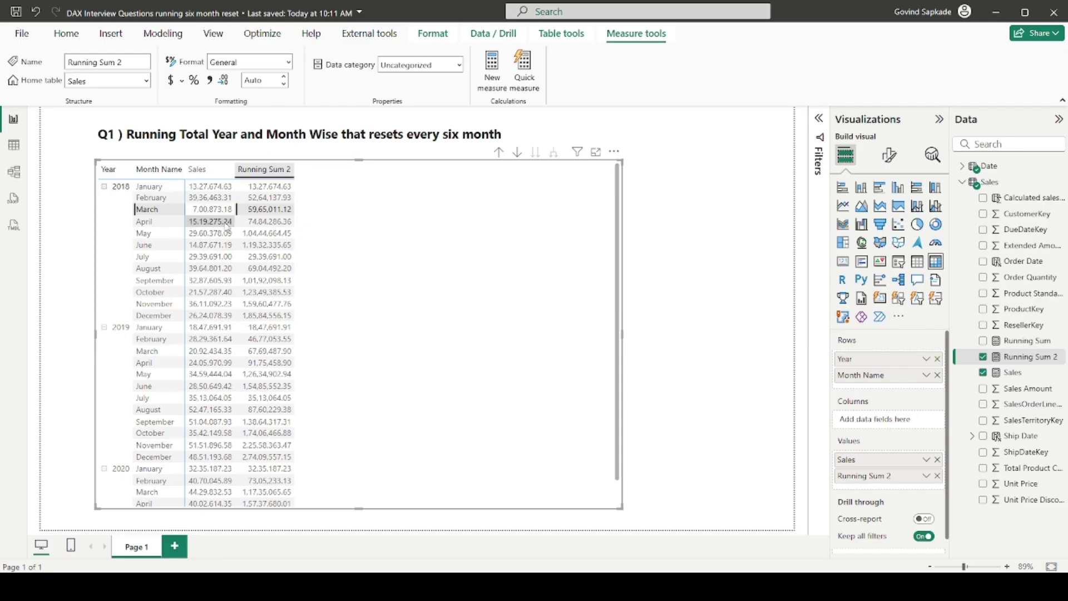
pyautogui.click(279, 210)
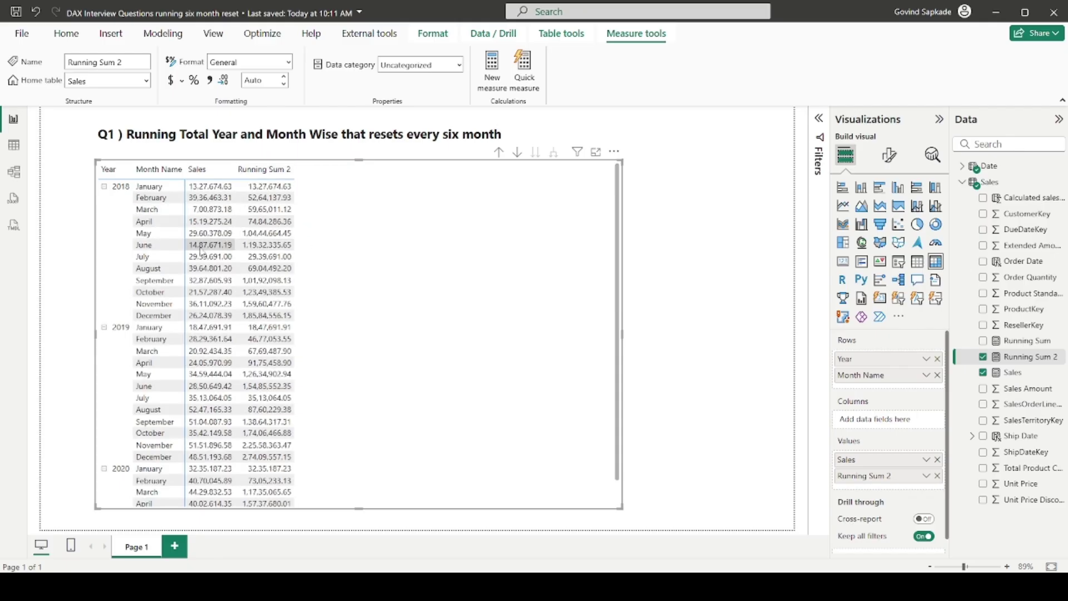
pyautogui.click(271, 245)
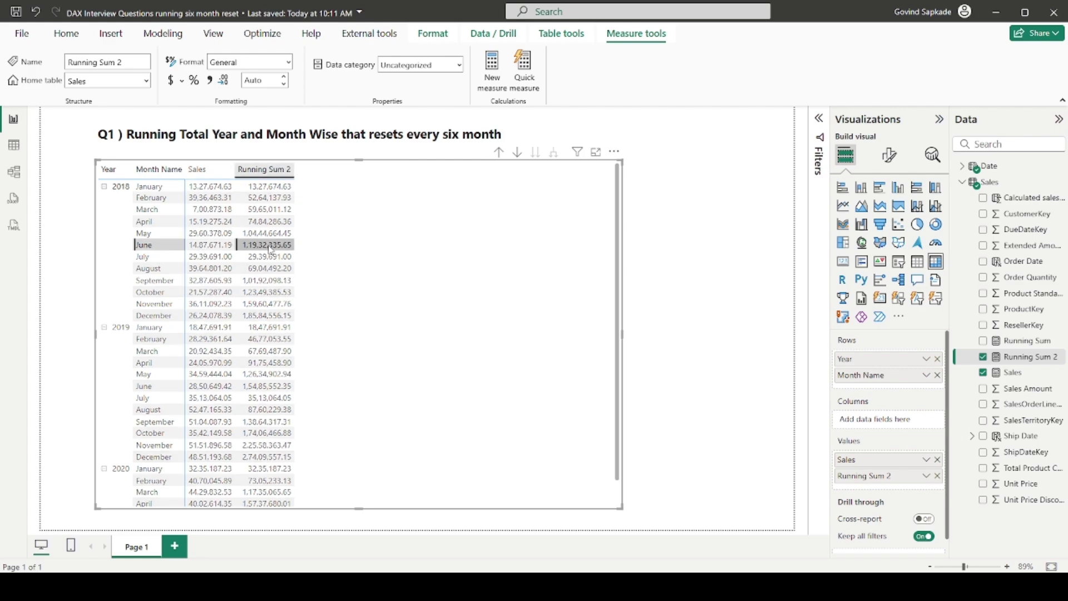
pyautogui.click(221, 261)
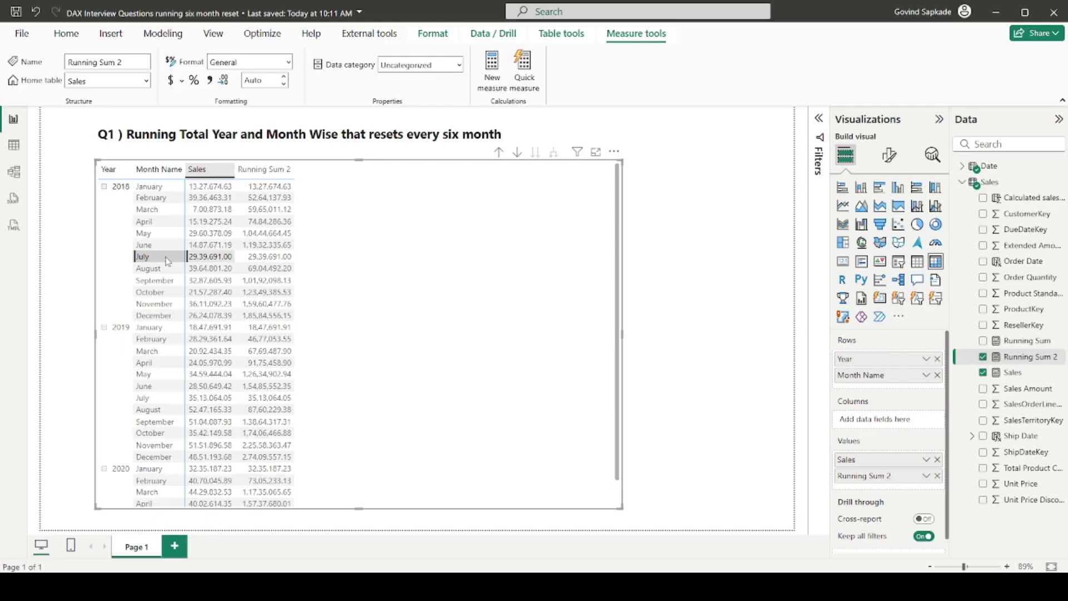
pyautogui.click(278, 258)
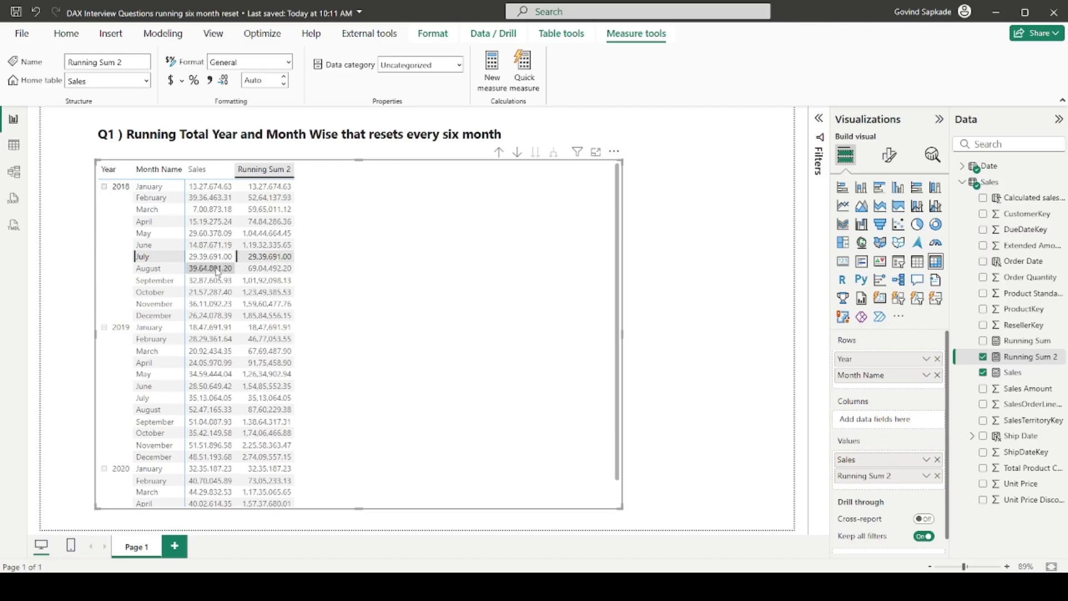
pyautogui.click(263, 315)
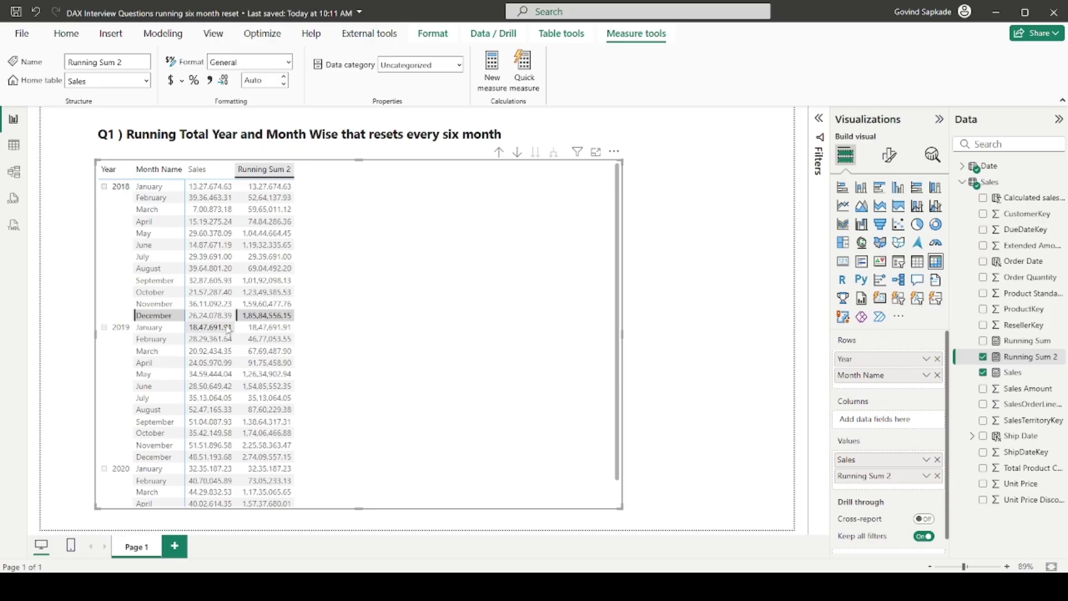
pyautogui.click(277, 328)
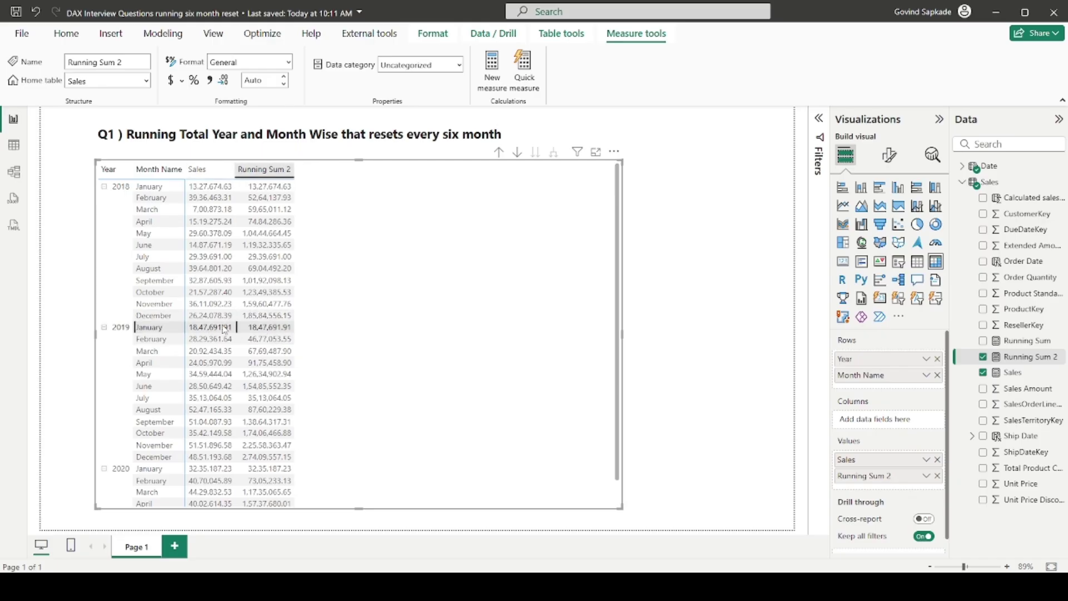
pyautogui.click(642, 322)
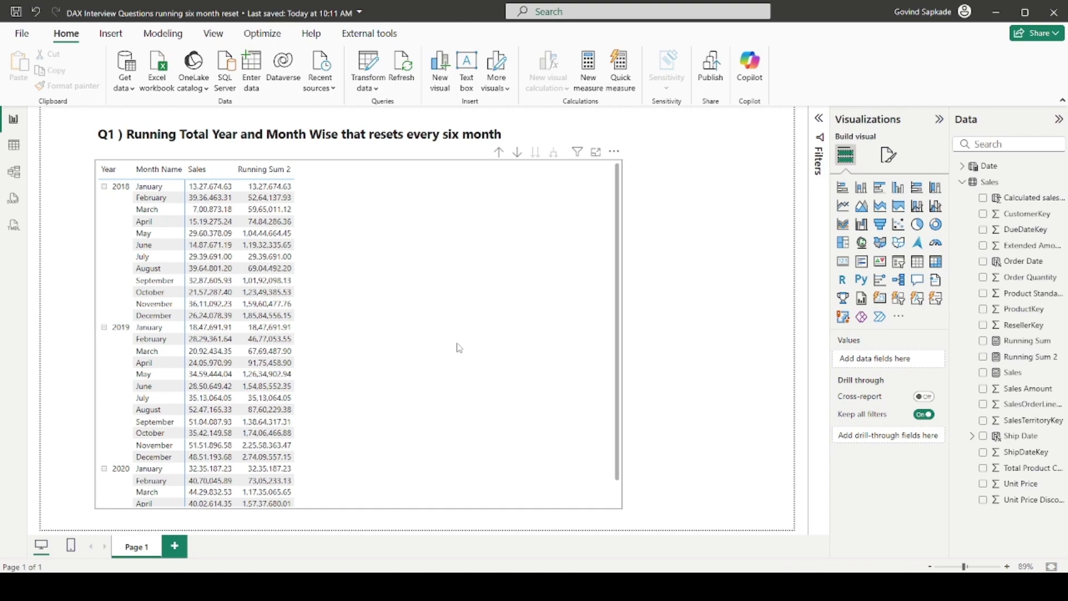